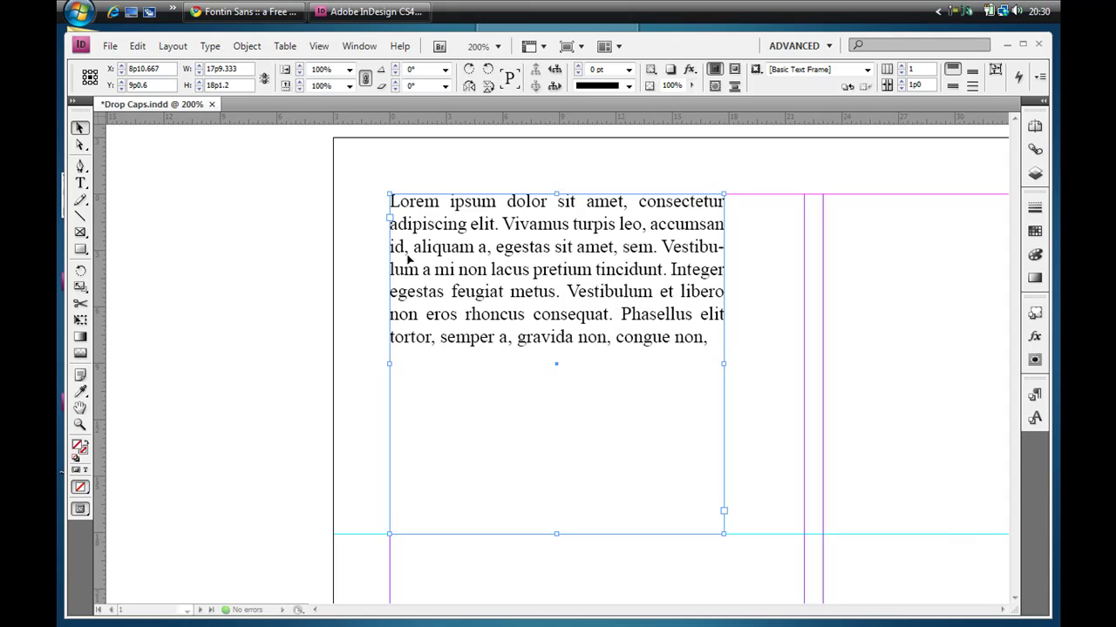
- Apply a drop cap three lines high to the Lorem ipsum paragraph
{"action": "left_click", "coordinate": [395, 206]}
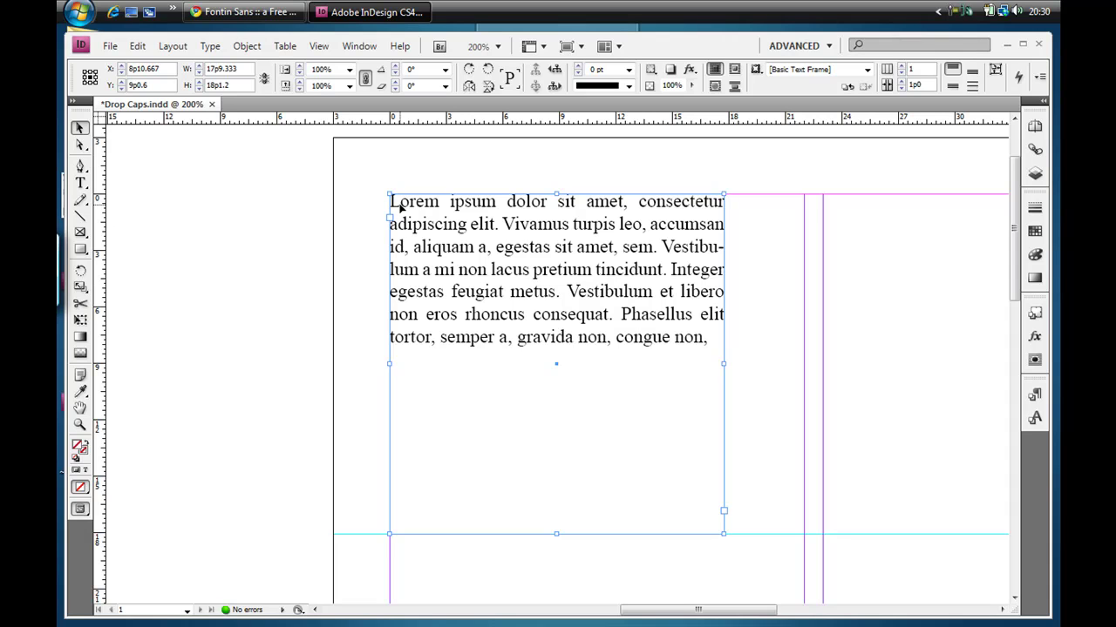
{"action": "double_click", "coordinate": [465, 212]}
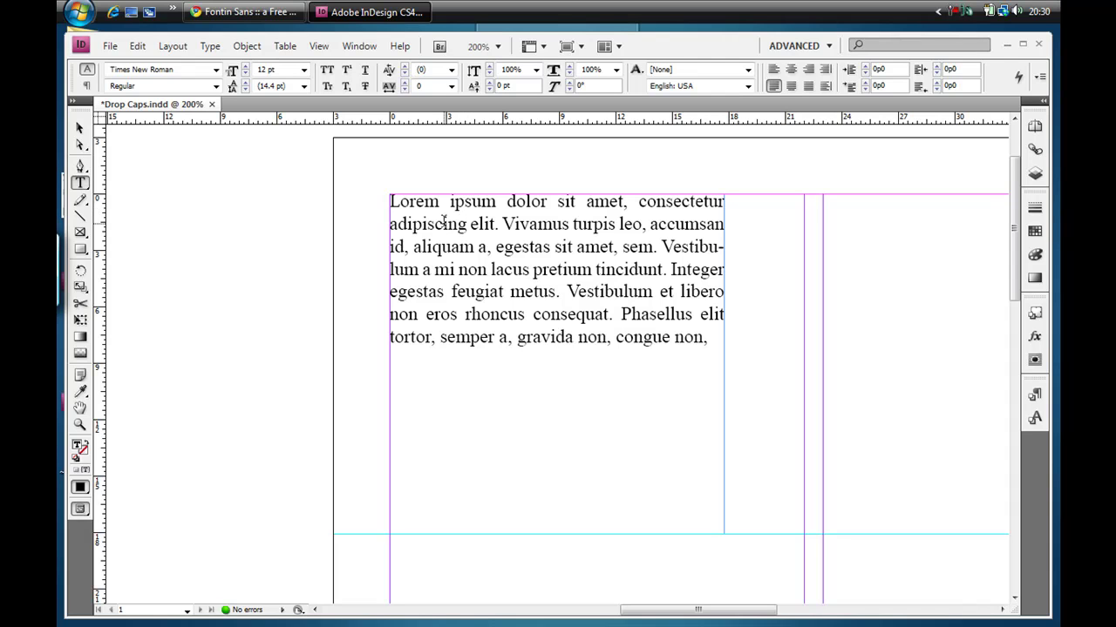
{"action": "left_click", "coordinate": [86, 85]}
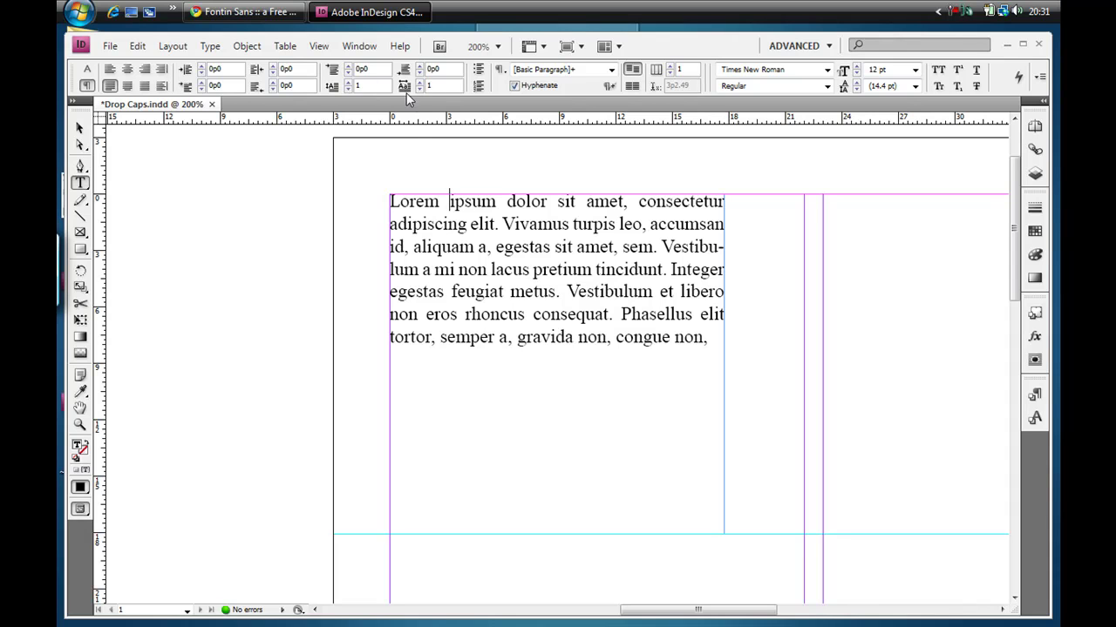
{"action": "left_click", "coordinate": [348, 82]}
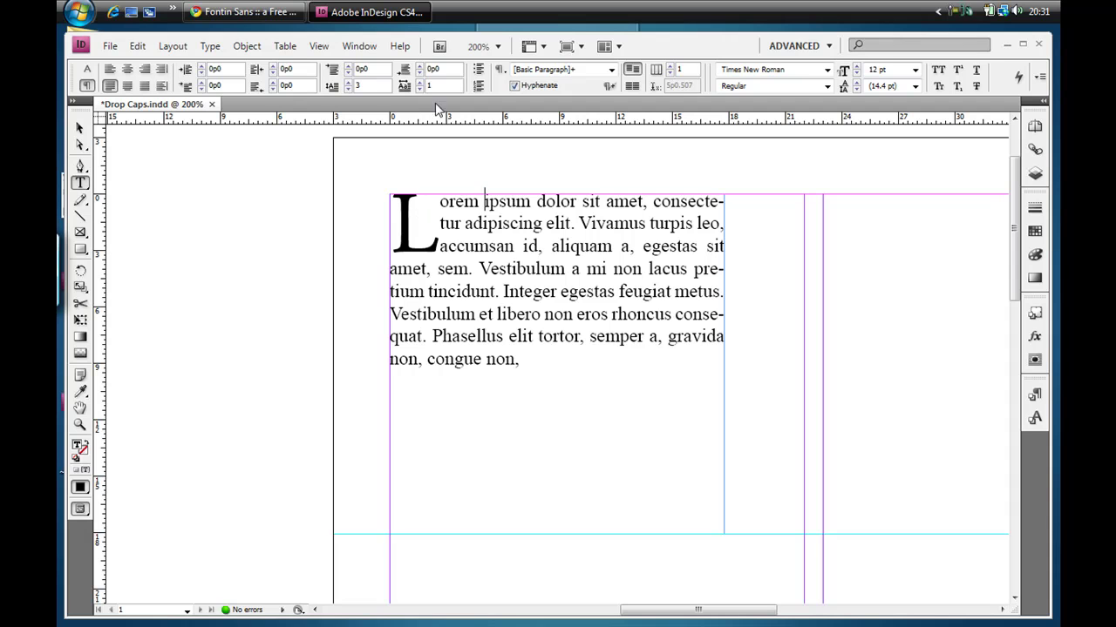
- Try extending the drop cap to four characters and set it back to one
{"action": "left_click", "coordinate": [419, 82]}
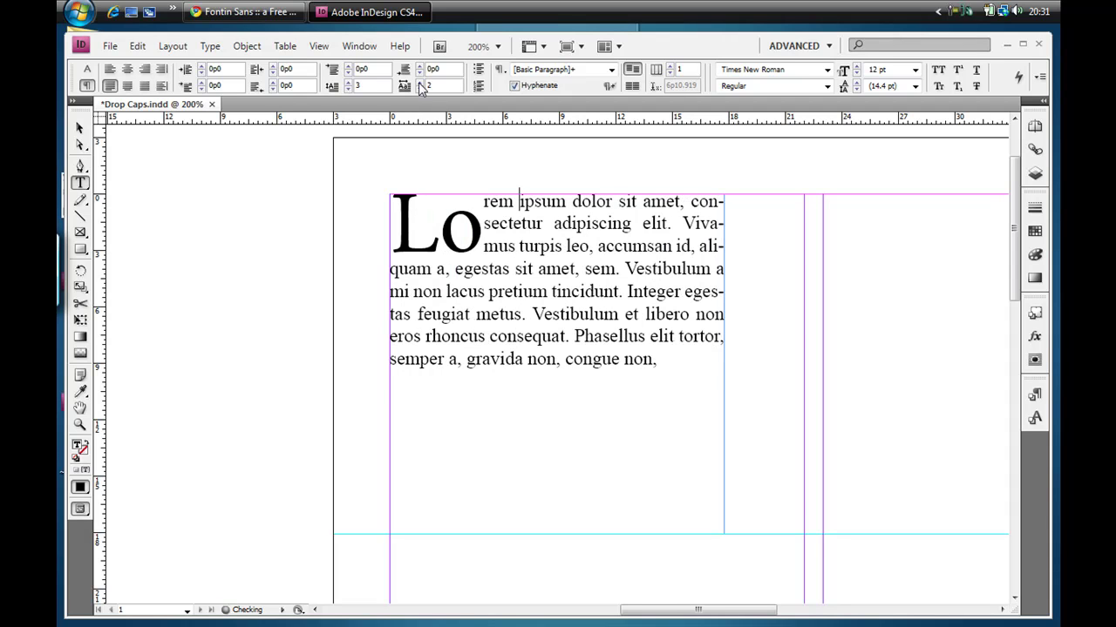
{"action": "left_click", "coordinate": [420, 82]}
{"action": "left_click", "coordinate": [420, 82]}
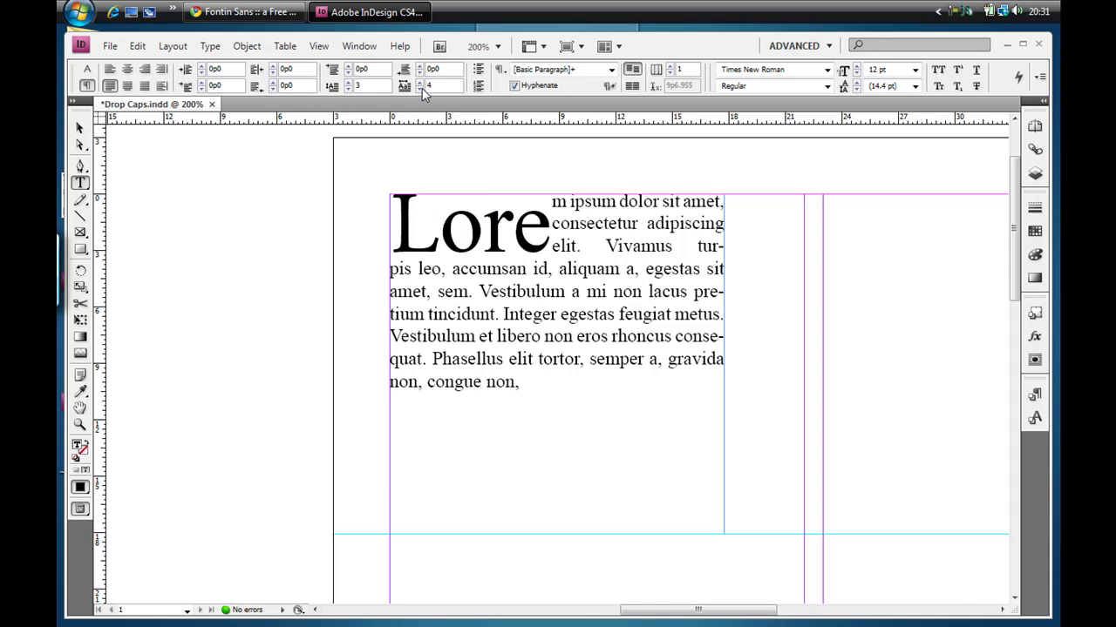
{"action": "left_click", "coordinate": [420, 89]}
{"action": "left_click", "coordinate": [420, 89]}
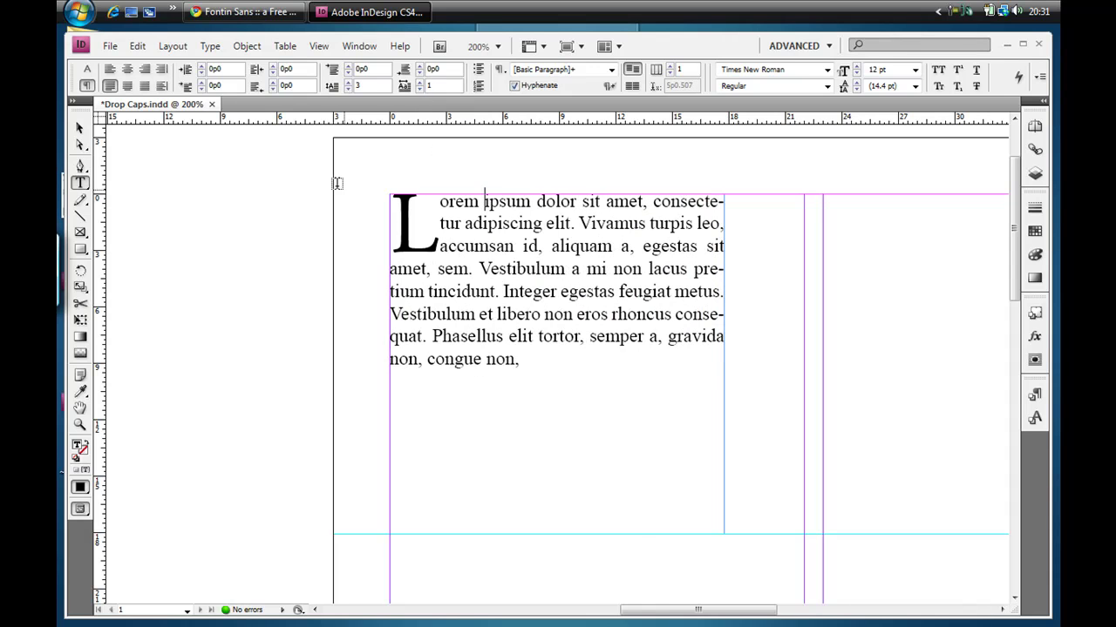
- Examine up close how the drop cap L sits against the left edge of its text frame
{"action": "left_click", "coordinate": [80, 127]}
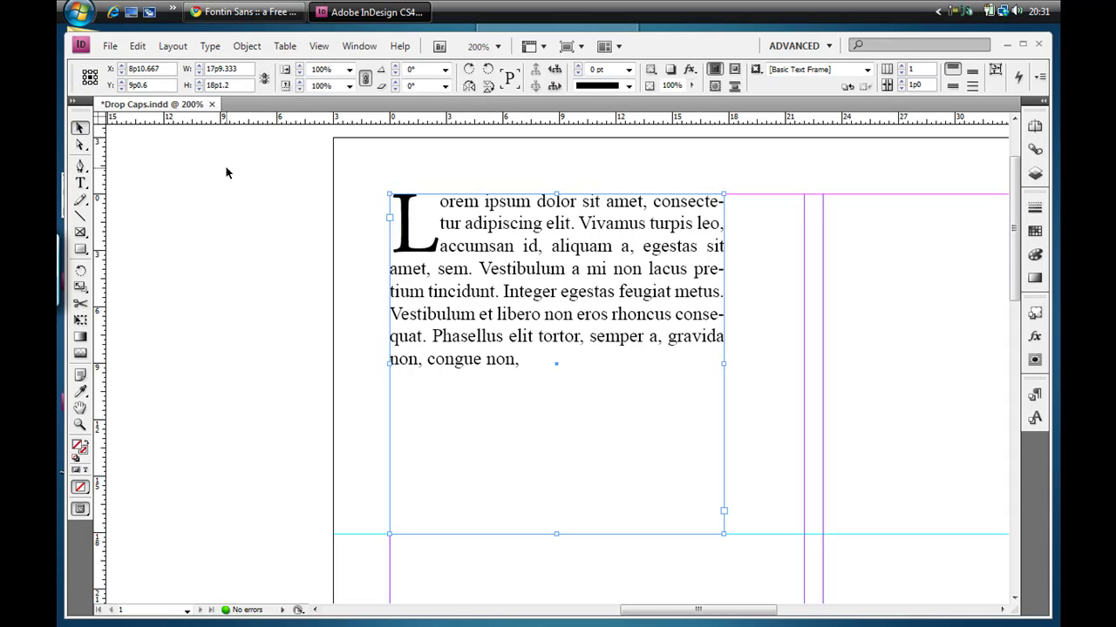
{"action": "left_click_drag", "start_coordinate": [339, 169], "coordinate": [496, 298]}
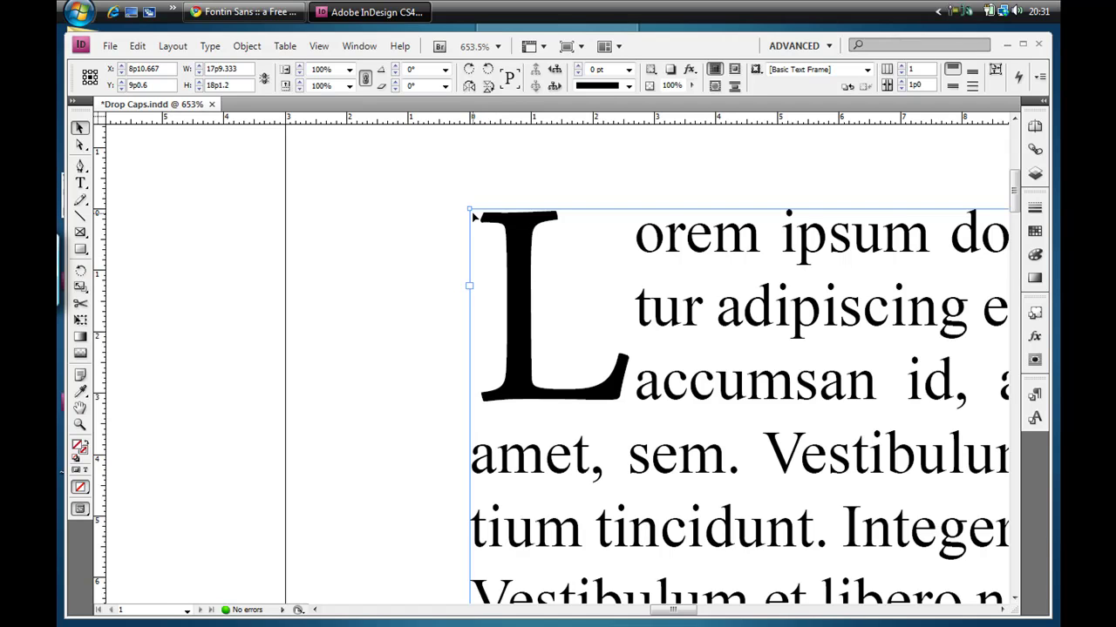
{"action": "left_click", "coordinate": [422, 218]}
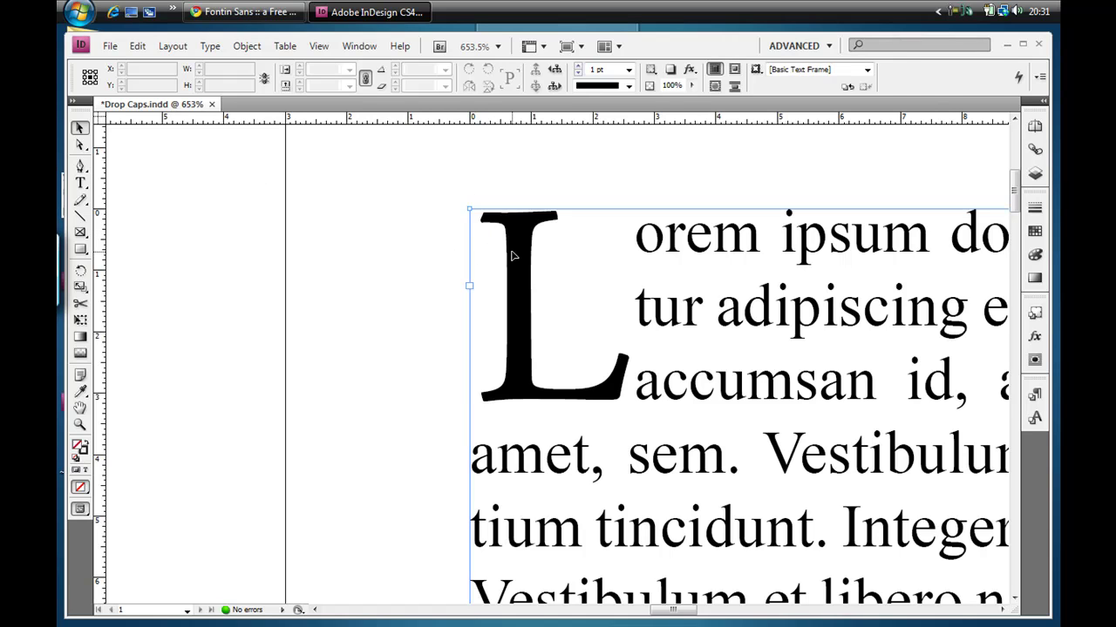
{"action": "double_click", "coordinate": [510, 249]}
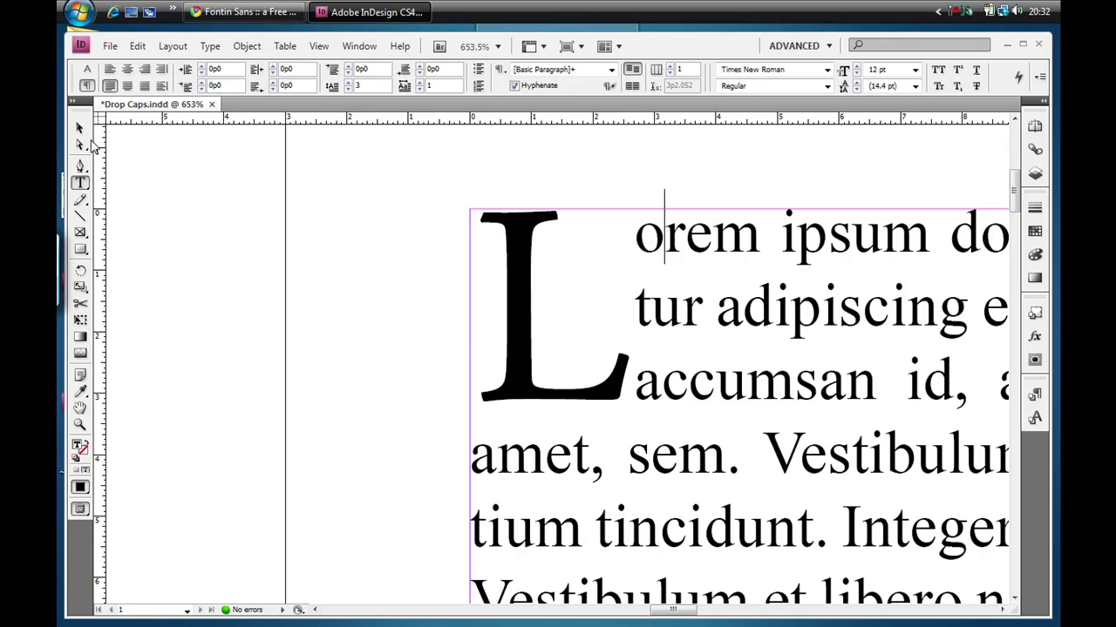
{"action": "key", "text": "ctrl+minus"}
{"action": "key", "text": "ctrl+minus"}
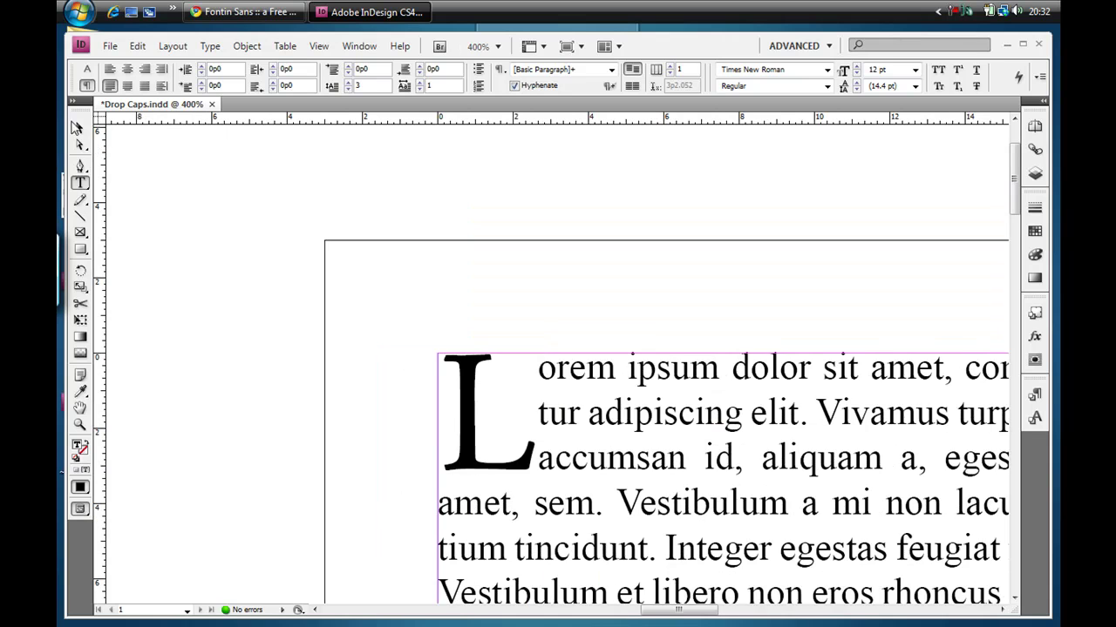
{"action": "scroll", "coordinate": [218, 157], "scroll_direction": "down", "scroll_amount": 1}
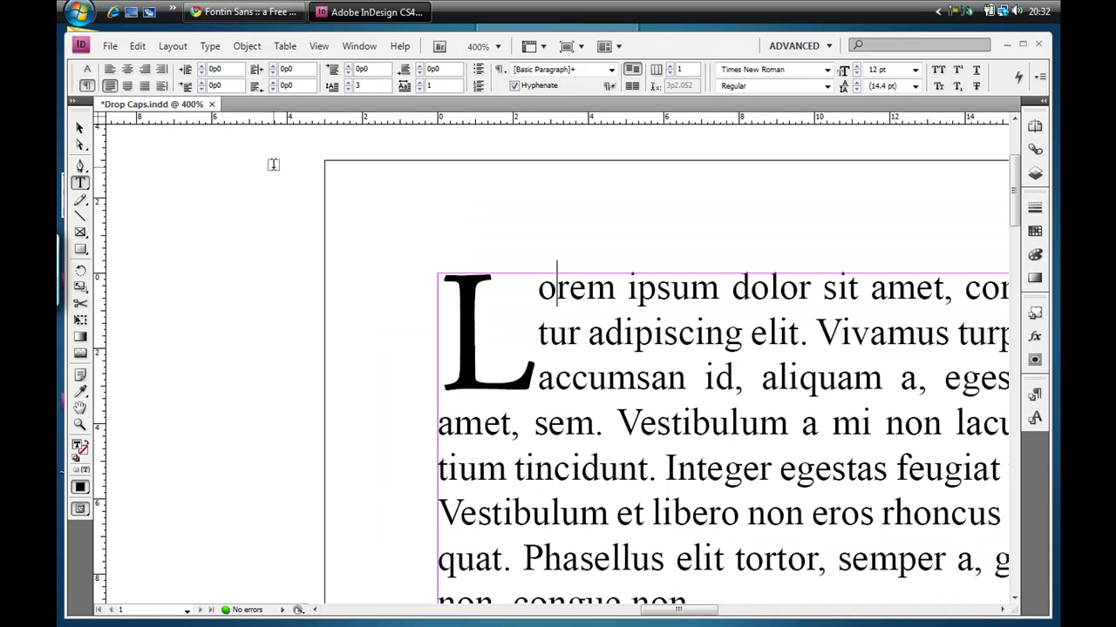
- Set the drop cap height to 3 lines in the Drop Caps and Nested Styles options with no text active
{"action": "left_click", "coordinate": [1039, 79]}
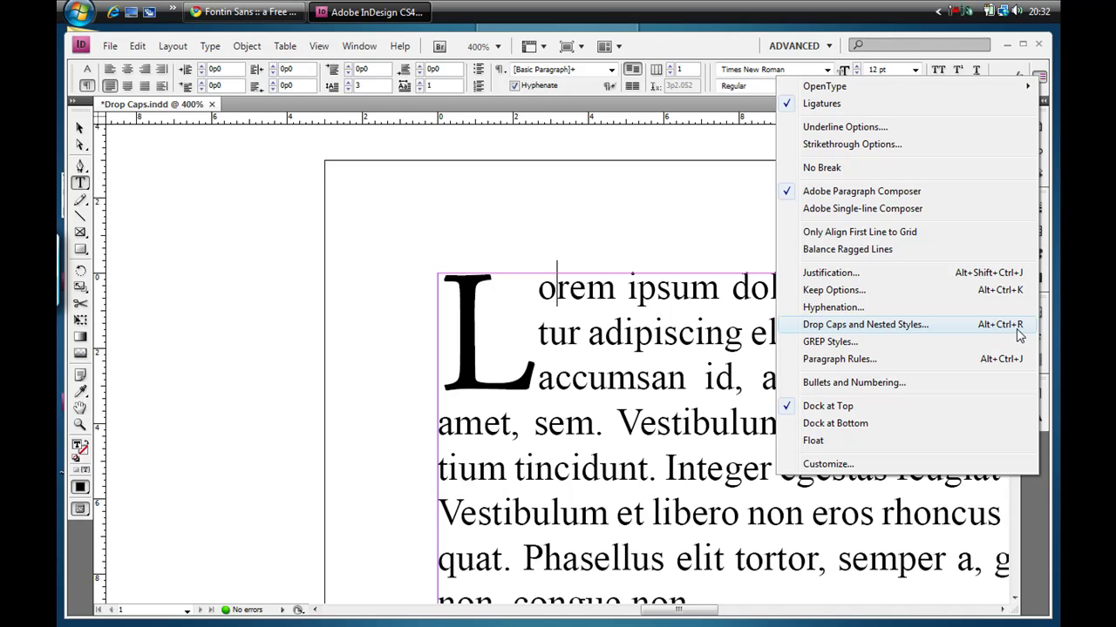
{"action": "left_click", "coordinate": [707, 214]}
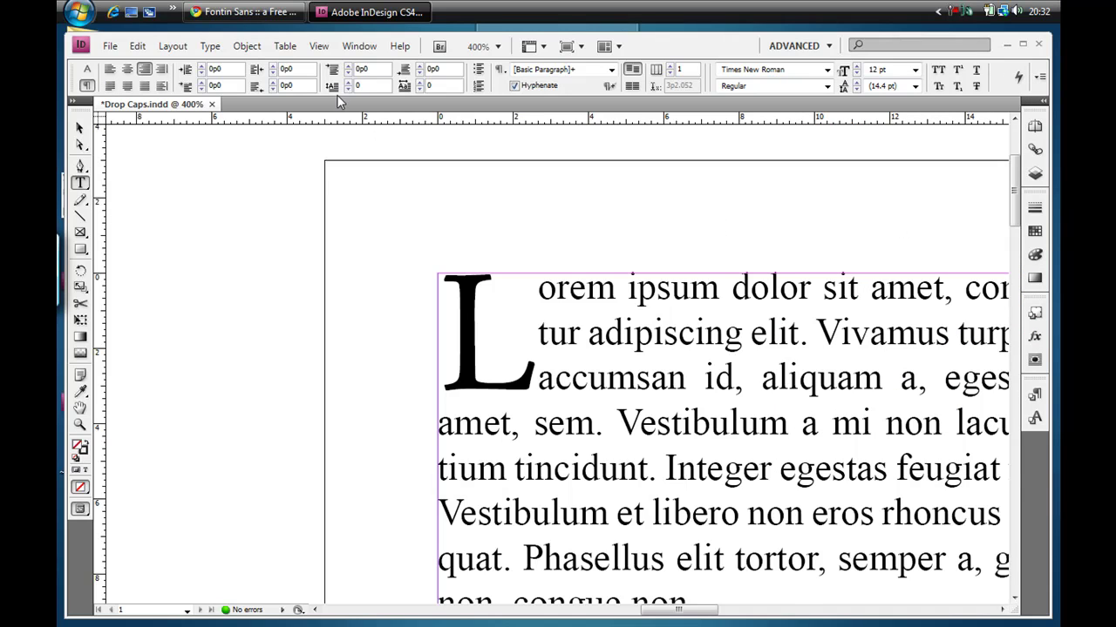
{"action": "key", "text": "ctrl+alt+r"}
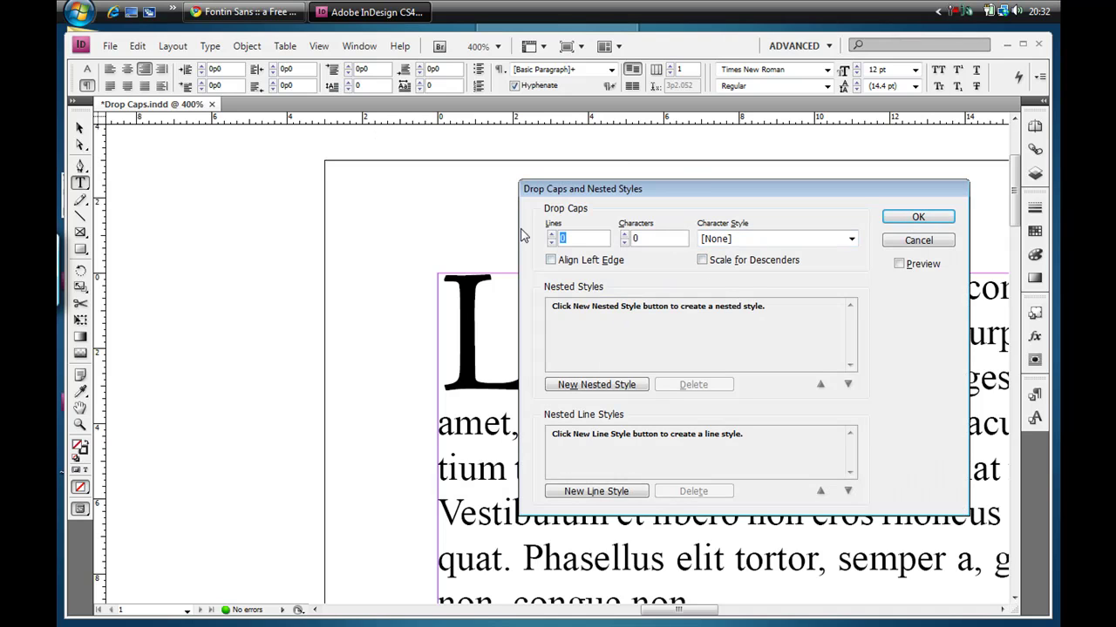
{"action": "type", "text": "3"}
{"action": "key", "text": "Return"}
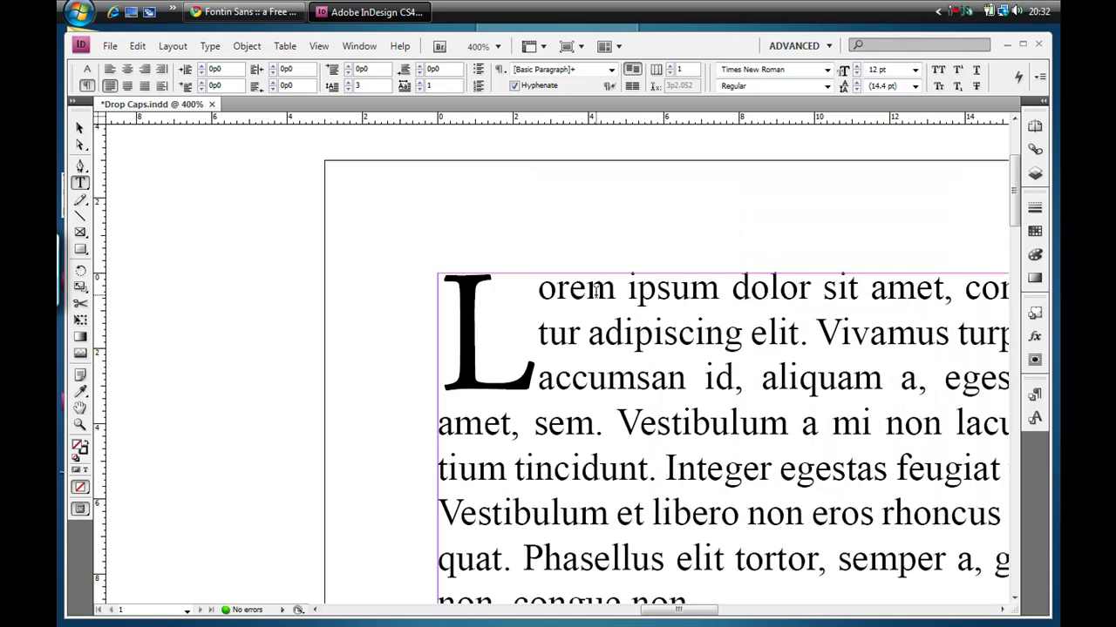
- Try Align Left Edge on the L drop cap with the preview enabled and cancel the change
{"action": "left_click", "coordinate": [339, 88], "text": "alt"}
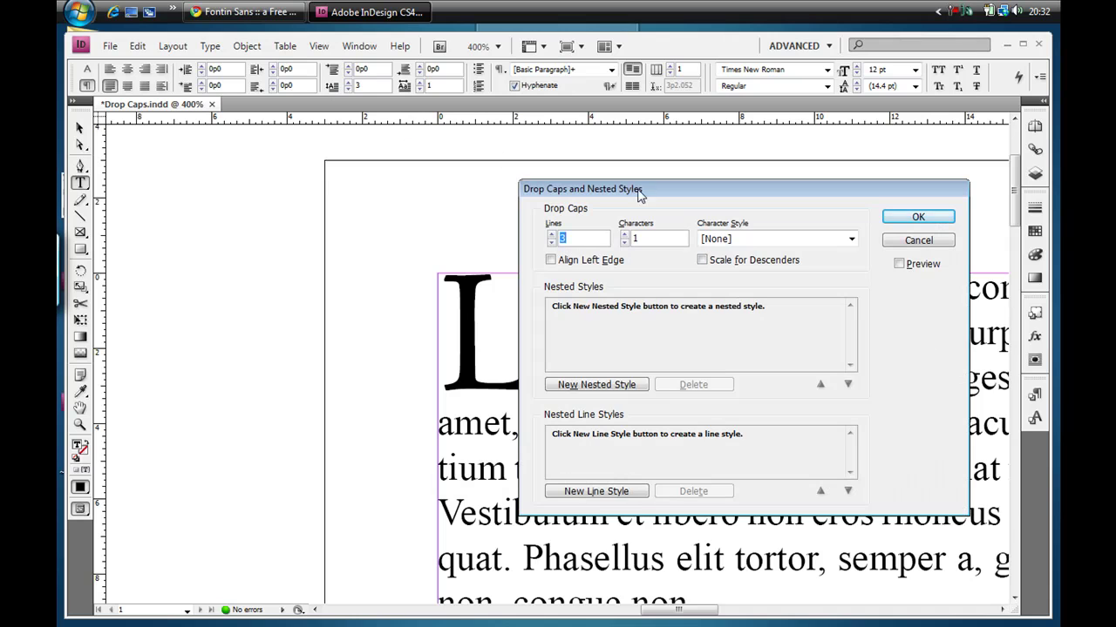
{"action": "left_click_drag", "start_coordinate": [639, 194], "coordinate": [726, 194]}
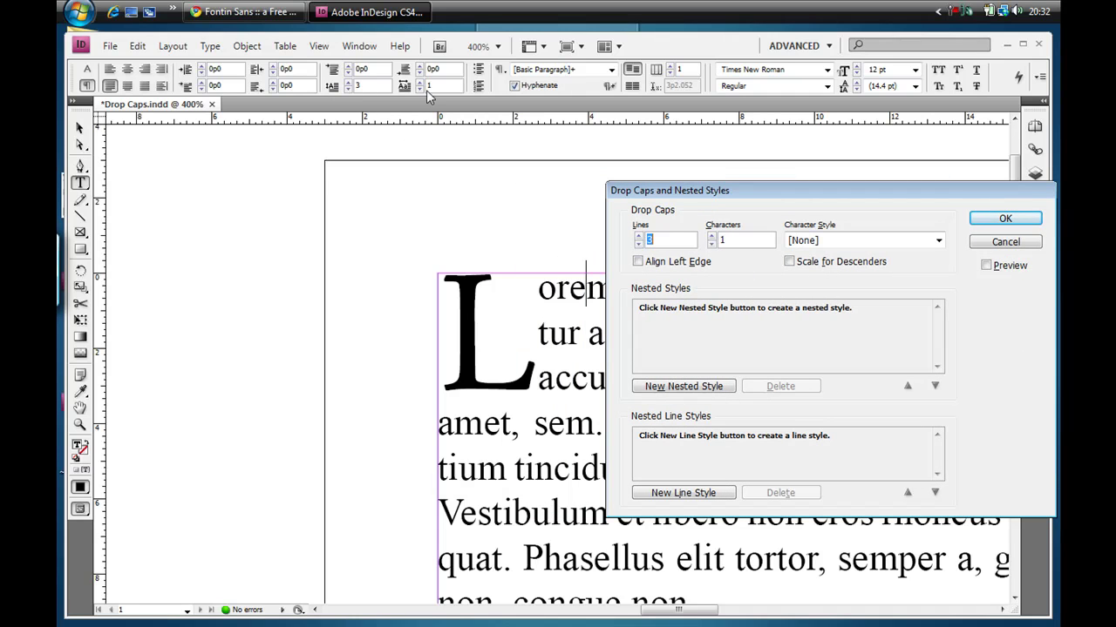
{"action": "left_click_drag", "start_coordinate": [805, 192], "coordinate": [769, 180]}
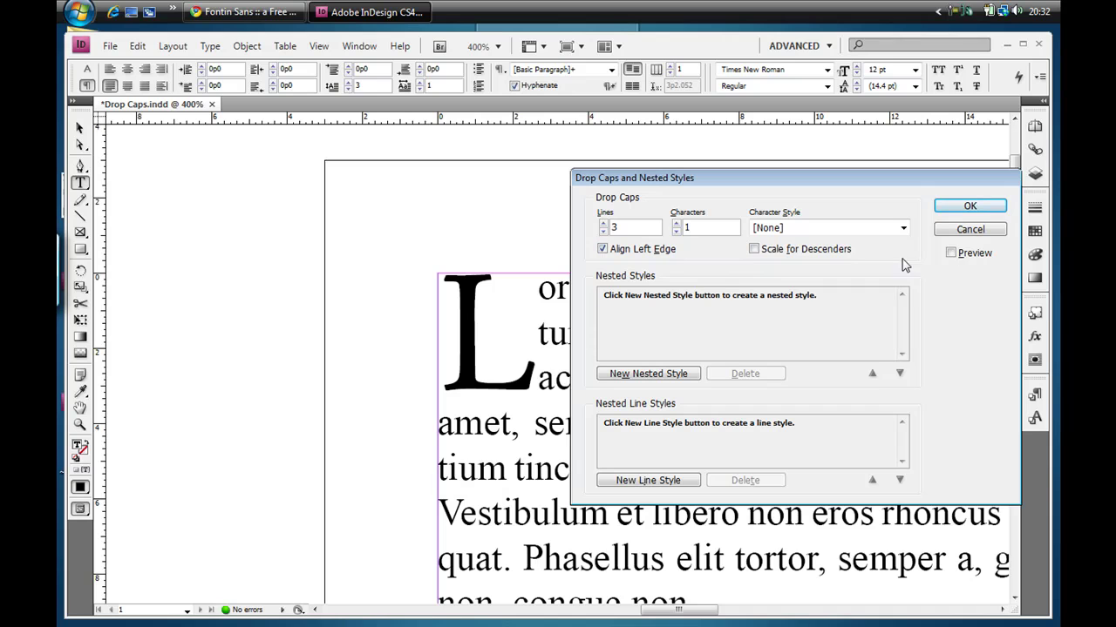
{"action": "left_click", "coordinate": [950, 253]}
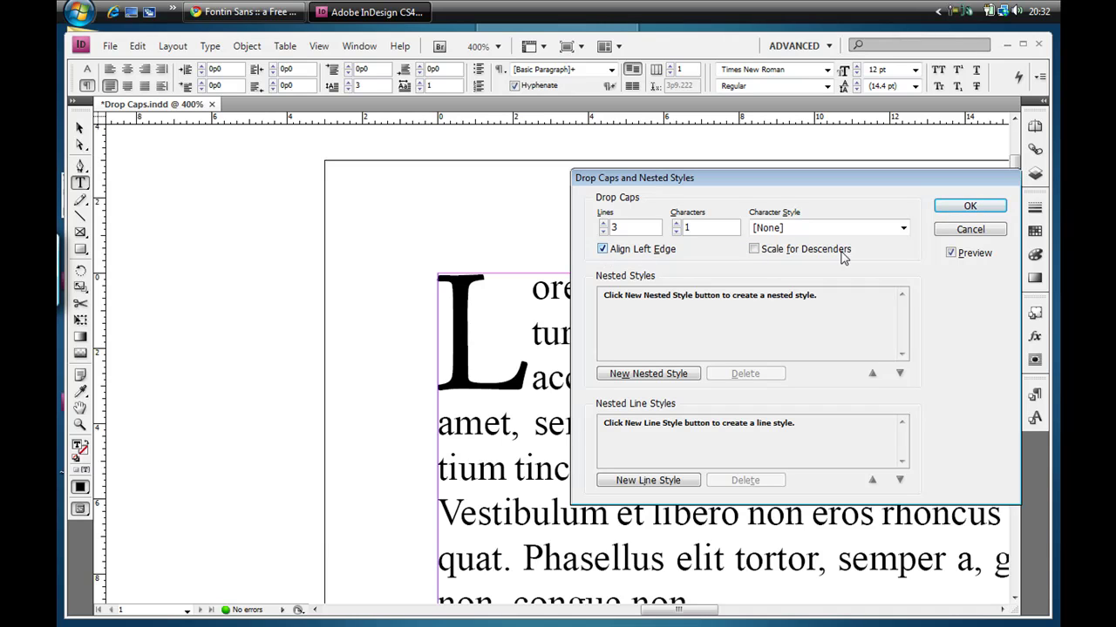
{"action": "left_click", "coordinate": [966, 232]}
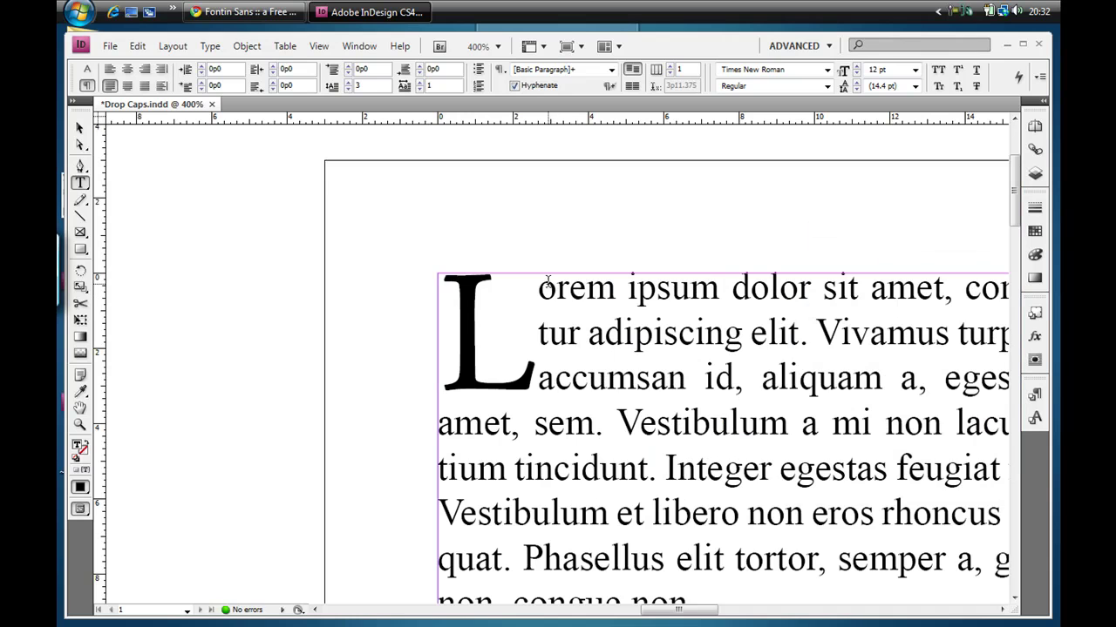
- Replace the paragraph's initial drop cap letter L with a capital Q
{"action": "left_click", "coordinate": [543, 284]}
{"action": "key", "text": "BackSpace"}
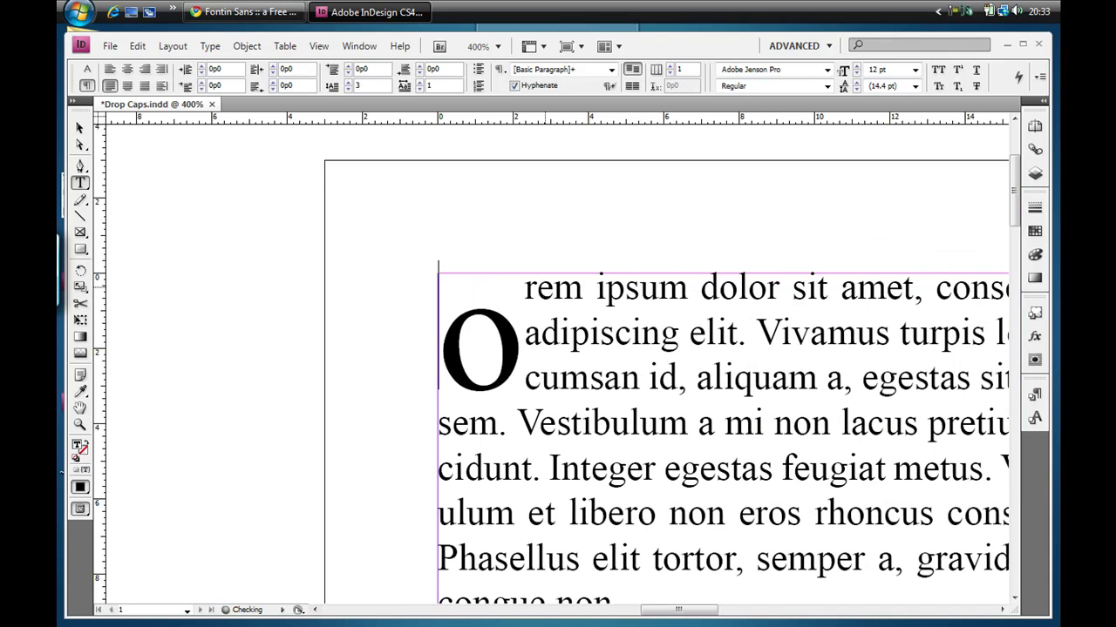
{"action": "type", "text": "qo"}
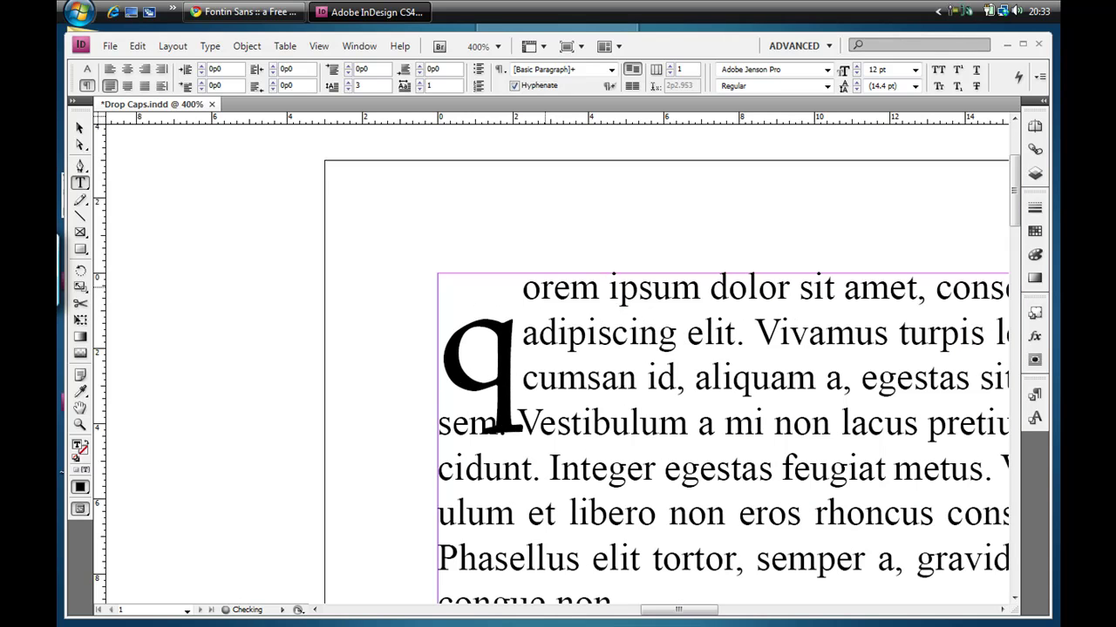
{"action": "key", "text": "BackSpace"}
{"action": "key", "text": "Delete"}
{"action": "type", "text": "O"}
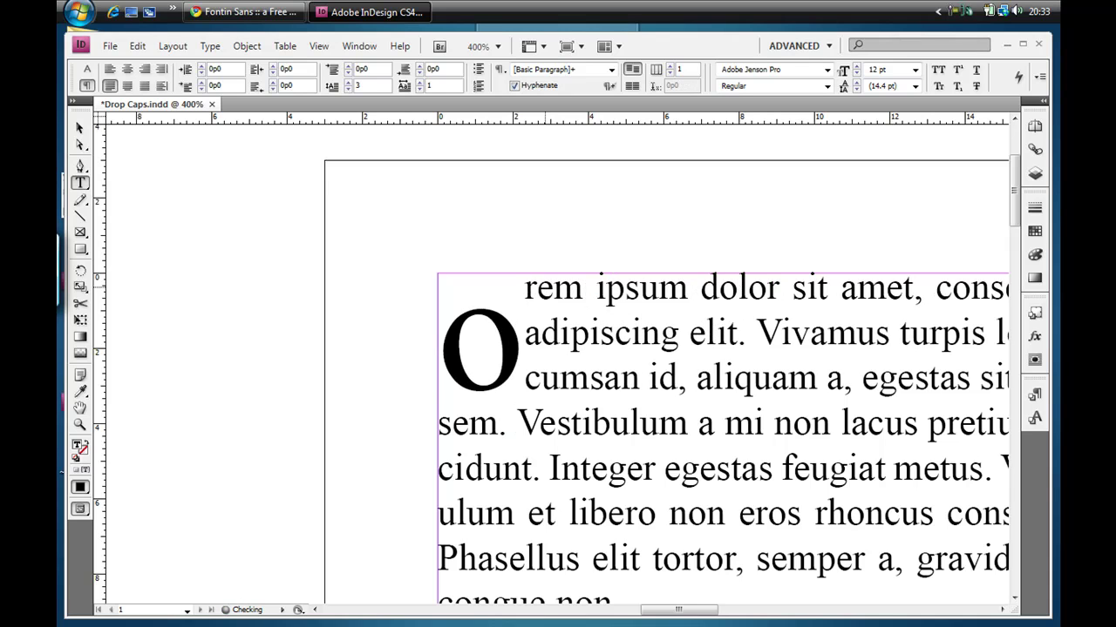
{"action": "key", "text": "ctrl+z"}
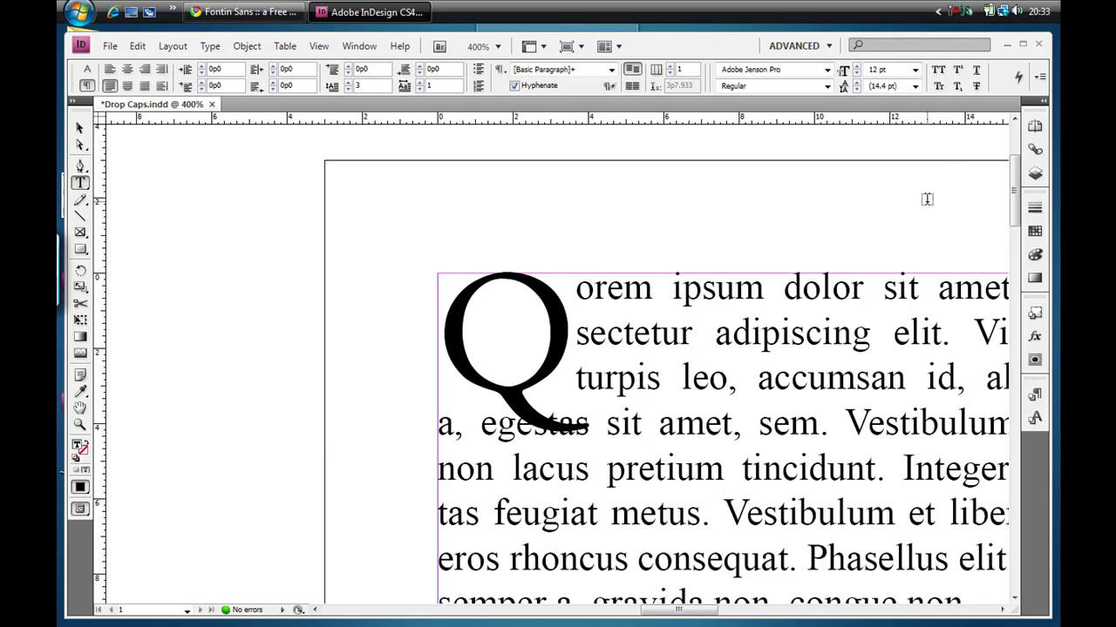
- Try Align Left Edge together with Scale for Descenders on the Q drop cap and cancel the changes
{"action": "left_click", "coordinate": [1042, 79]}
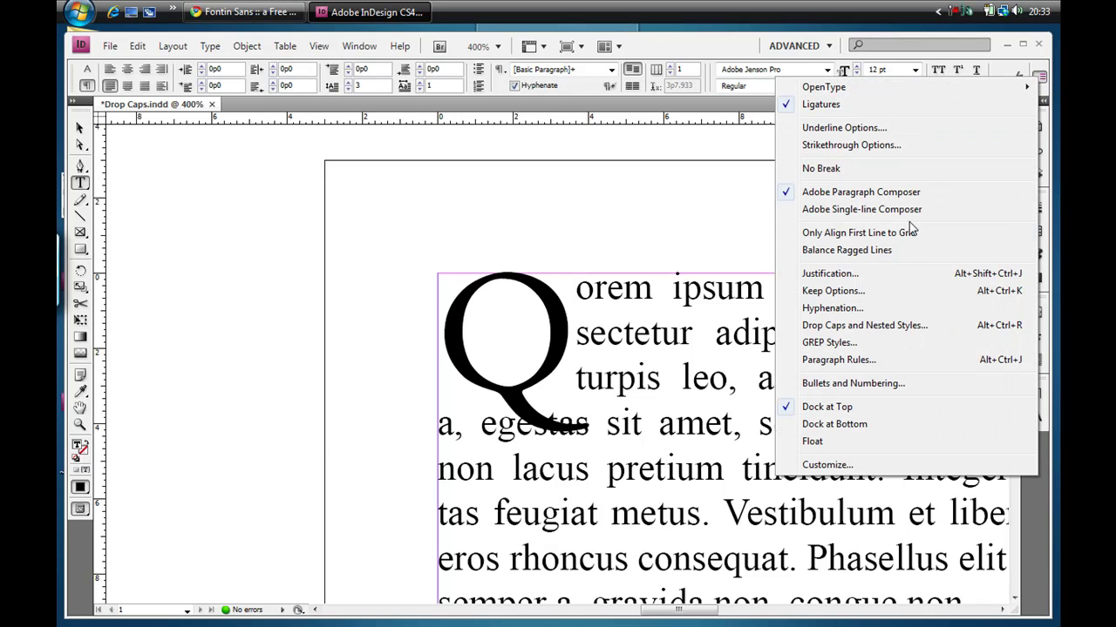
{"action": "left_click", "coordinate": [903, 326]}
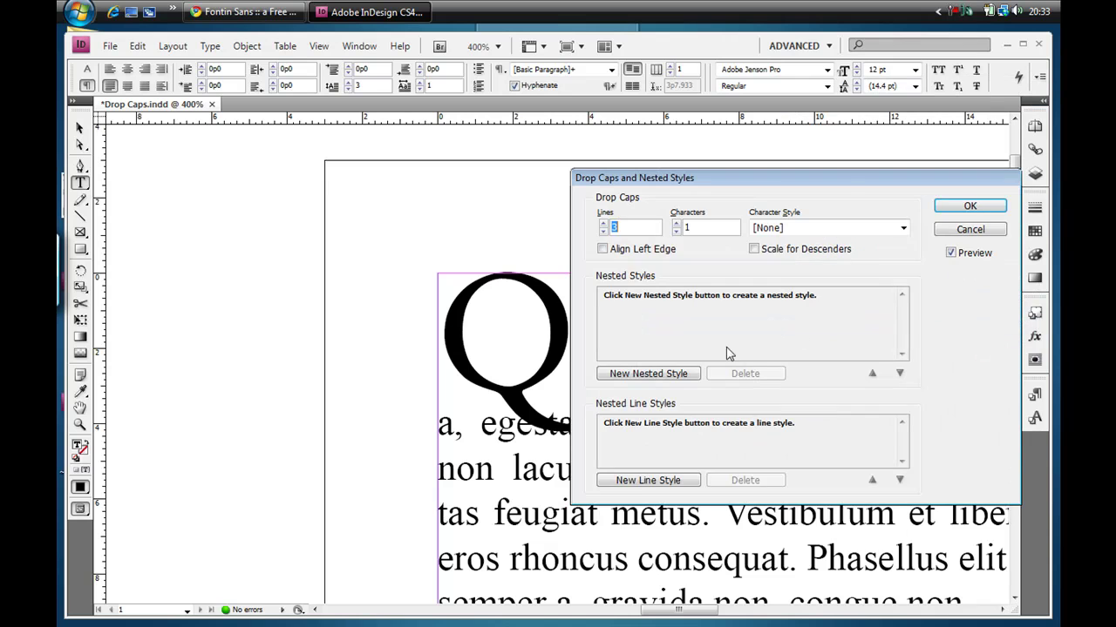
{"action": "left_click_drag", "start_coordinate": [841, 178], "coordinate": [884, 177]}
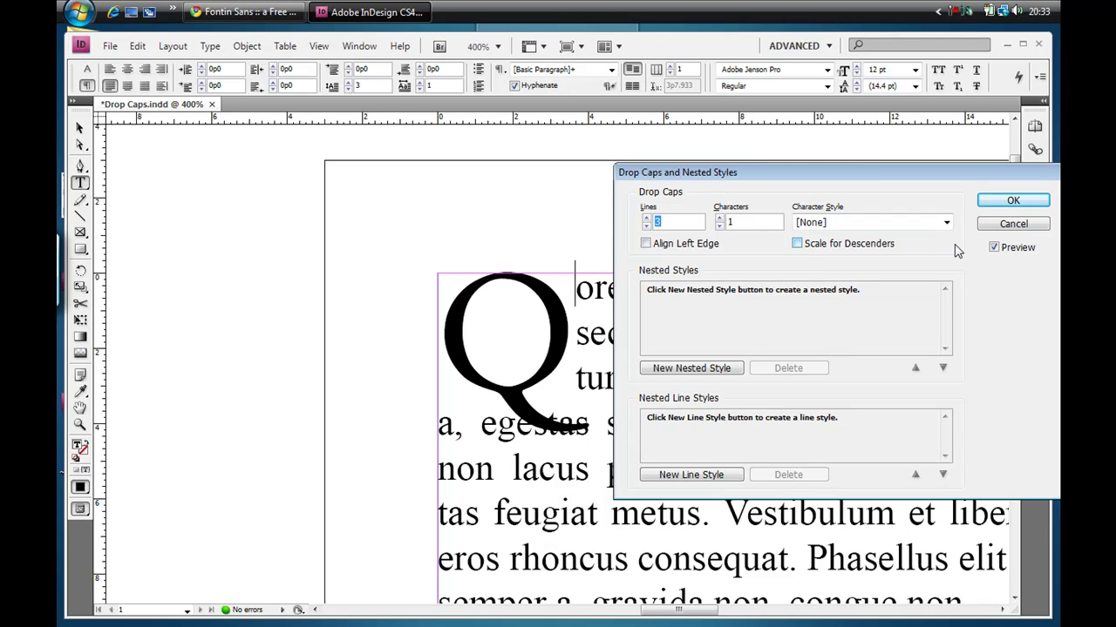
{"action": "left_click", "coordinate": [645, 243]}
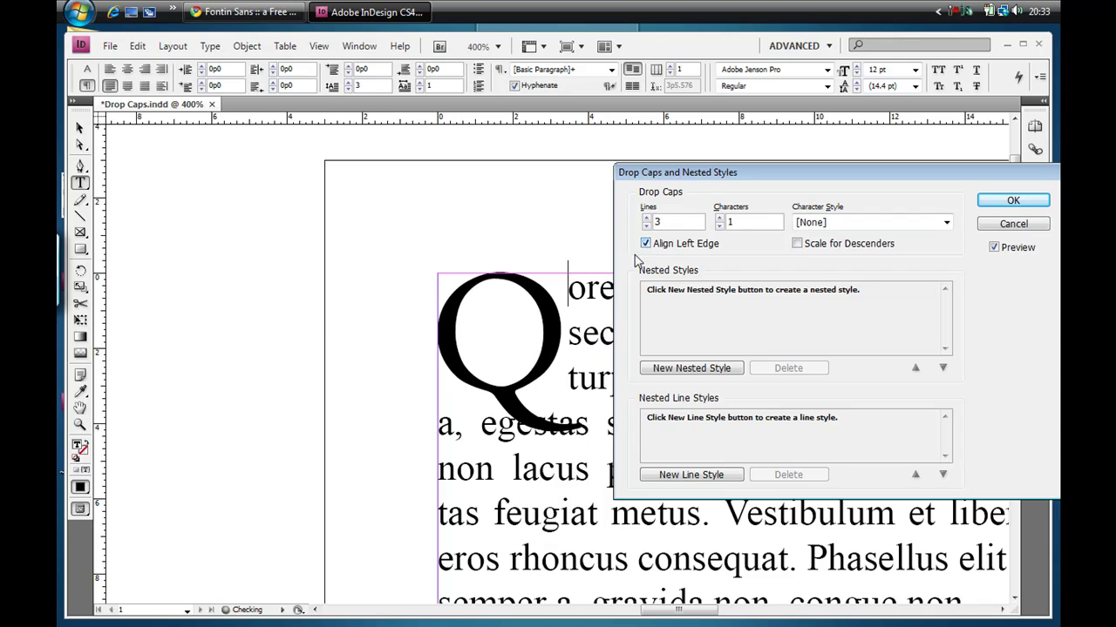
{"action": "left_click", "coordinate": [797, 245]}
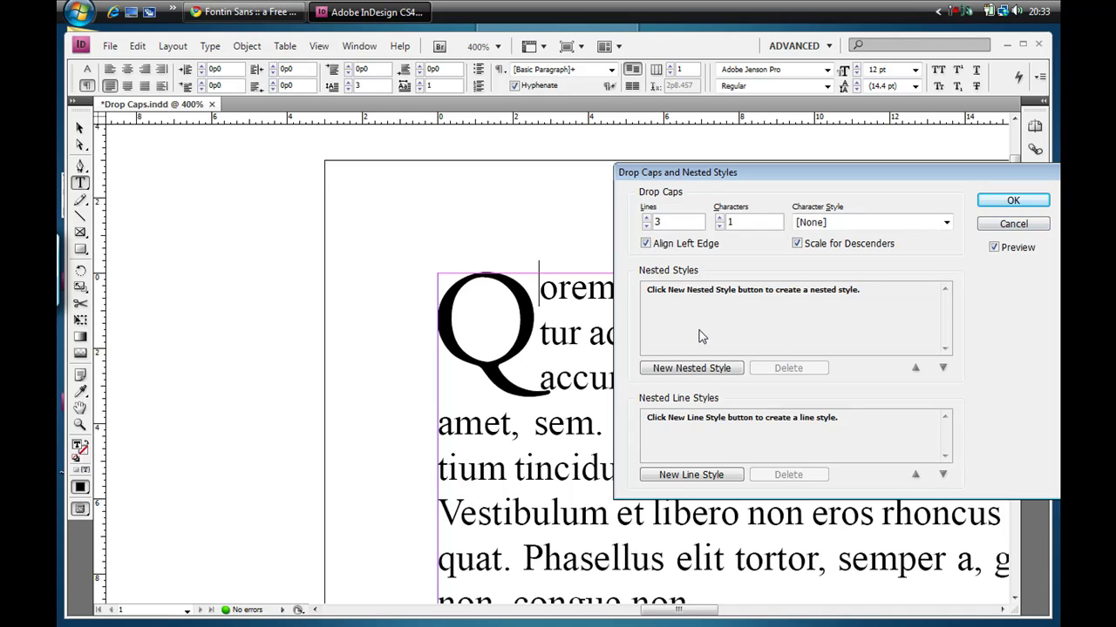
{"action": "left_click", "coordinate": [1014, 227]}
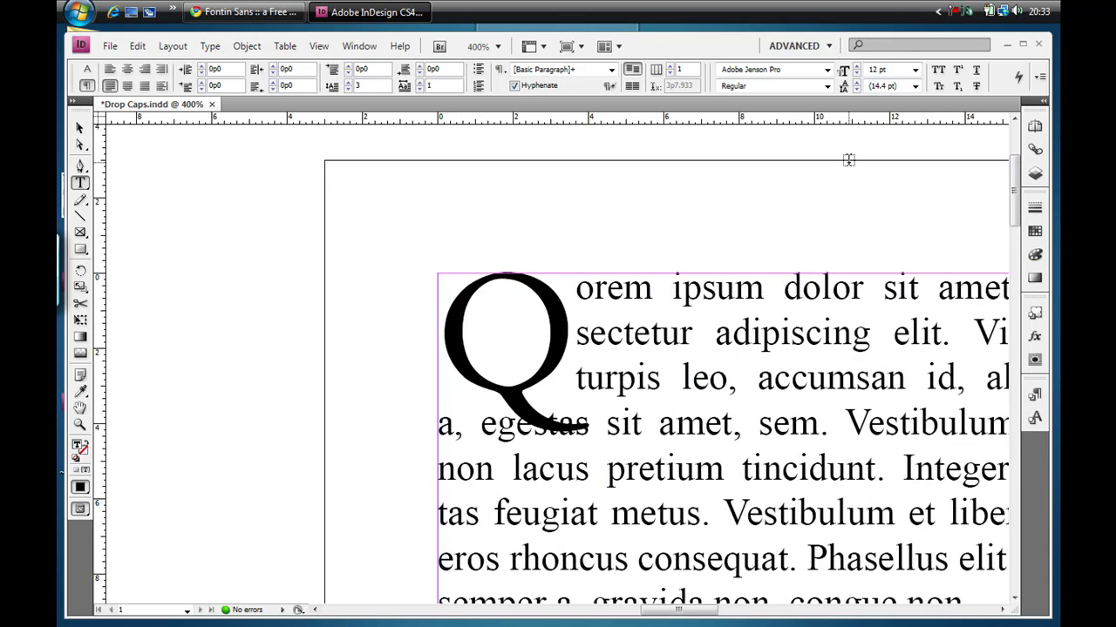
- Apply Align Left Edge and Scale for Descenders to the Q drop cap
{"action": "left_click", "coordinate": [1039, 76]}
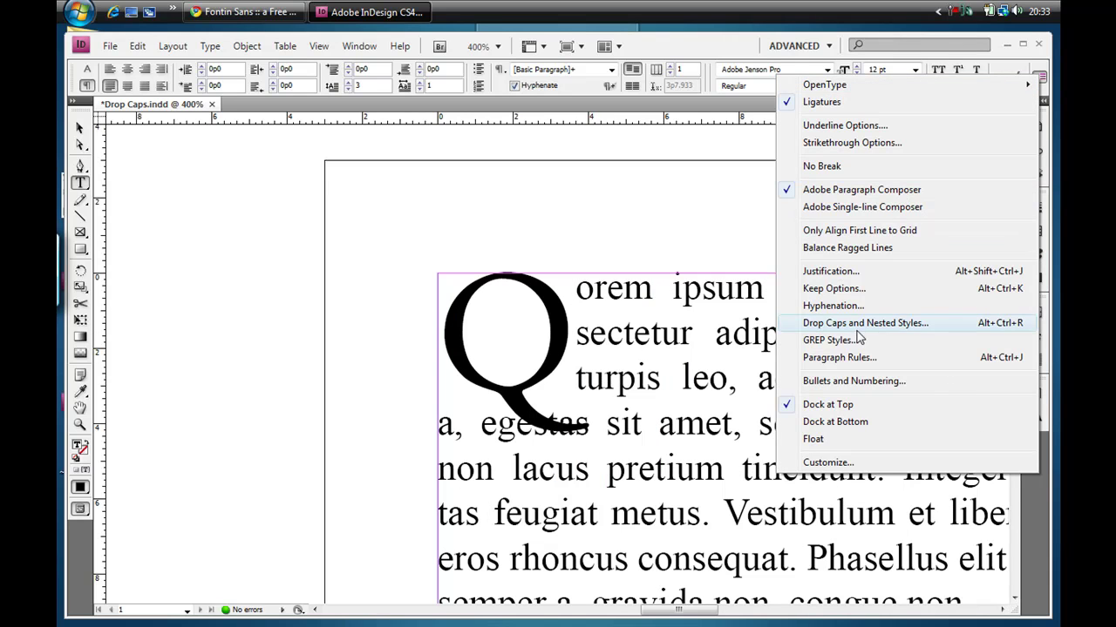
{"action": "left_click", "coordinate": [858, 324]}
{"action": "left_click", "coordinate": [685, 250]}
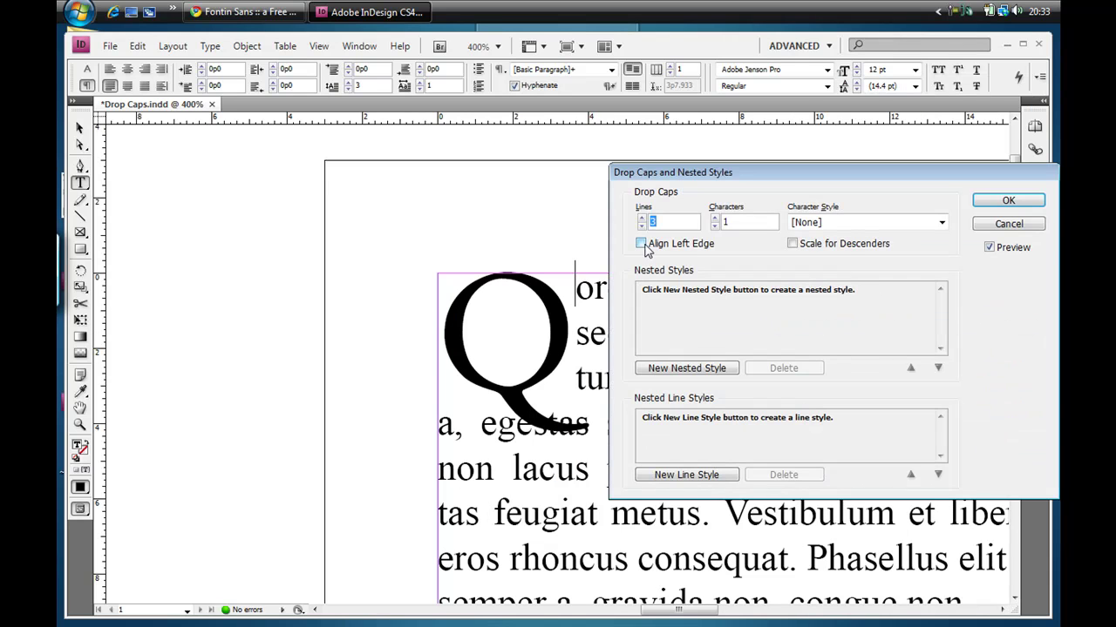
{"action": "left_click", "coordinate": [792, 244]}
{"action": "left_click", "coordinate": [1008, 201]}
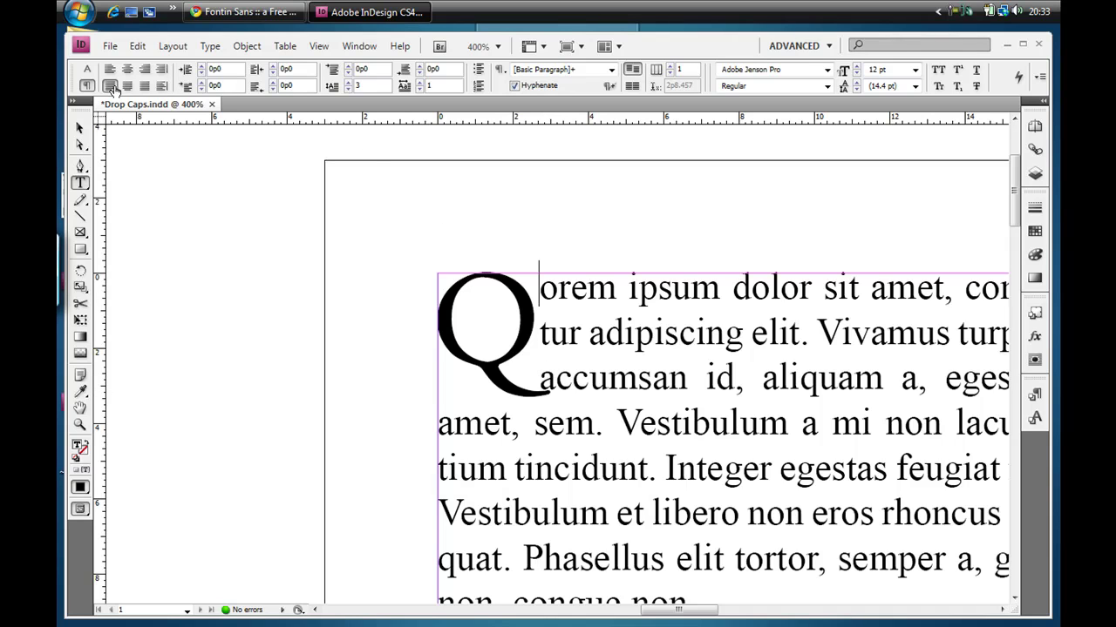
- Increase the kerning between the Q drop cap and the following text to 120
{"action": "left_click", "coordinate": [87, 68]}
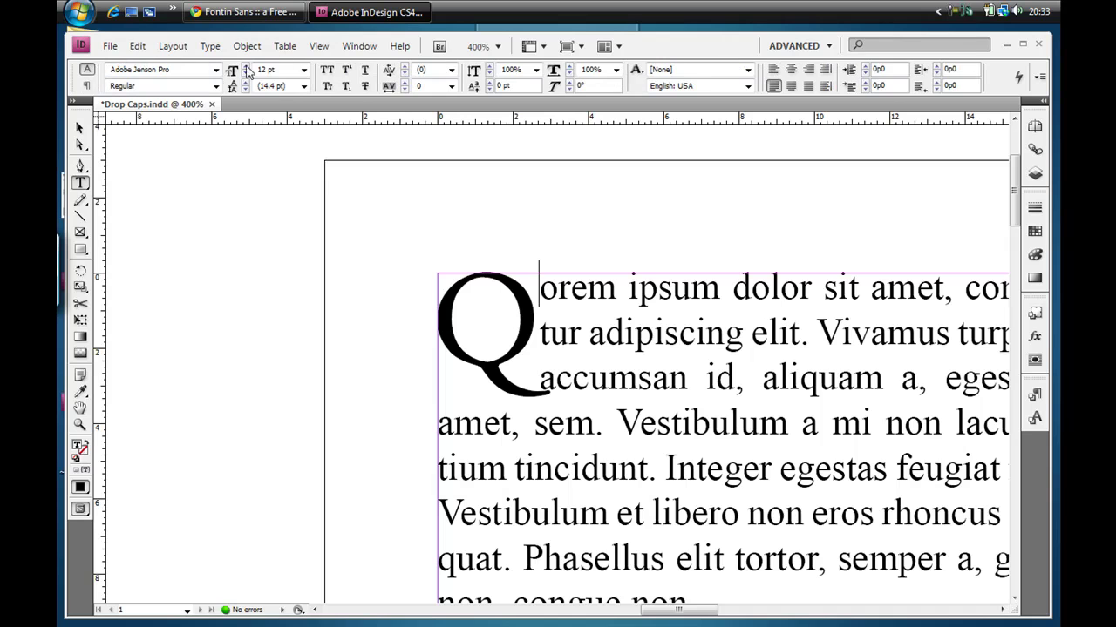
{"action": "left_click", "coordinate": [405, 67]}
{"action": "left_click", "coordinate": [404, 67]}
{"action": "left_click", "coordinate": [405, 67]}
{"action": "left_click", "coordinate": [404, 67]}
{"action": "left_click", "coordinate": [404, 67]}
{"action": "left_click", "coordinate": [405, 67]}
{"action": "left_click", "coordinate": [405, 67]}
{"action": "left_click", "coordinate": [404, 67]}
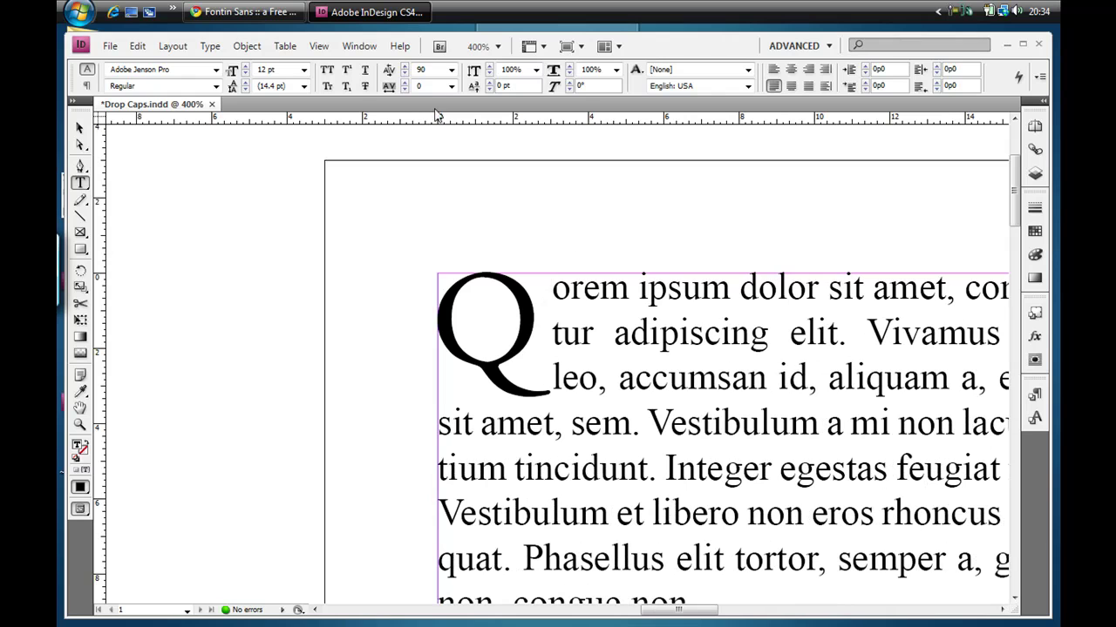
{"action": "left_click", "coordinate": [581, 373]}
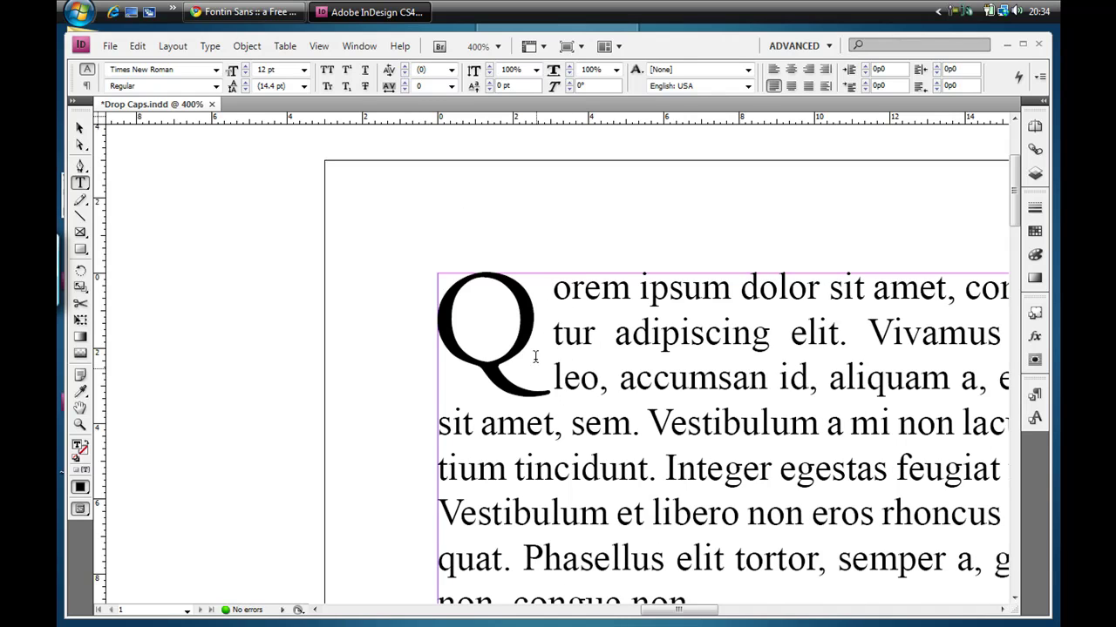
{"action": "left_click", "coordinate": [550, 262]}
{"action": "left_click", "coordinate": [406, 73]}
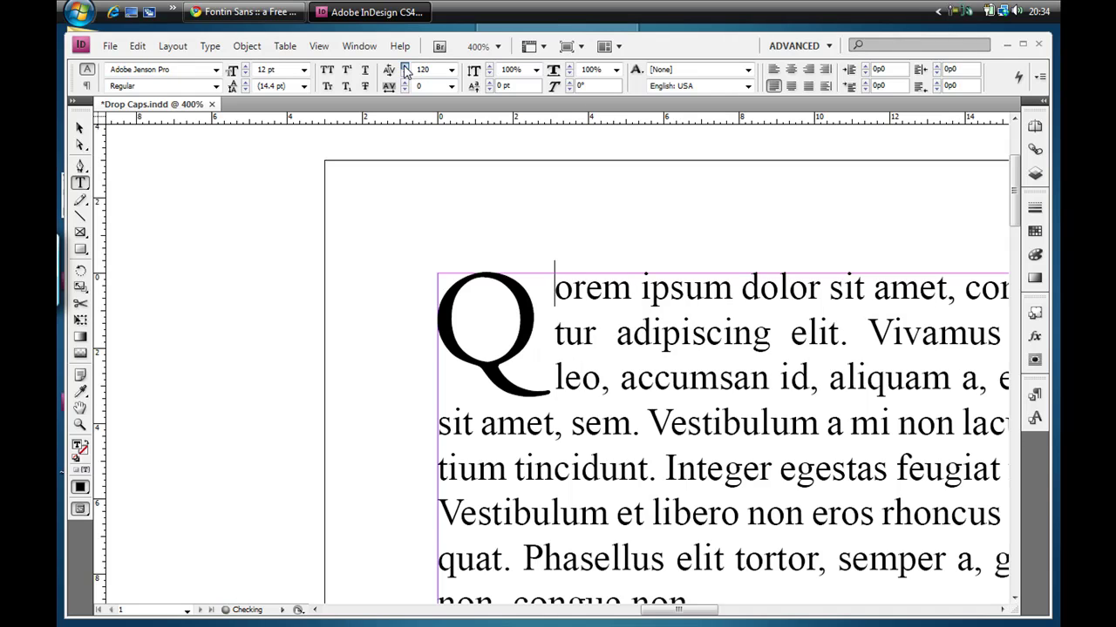
{"action": "left_click", "coordinate": [598, 324]}
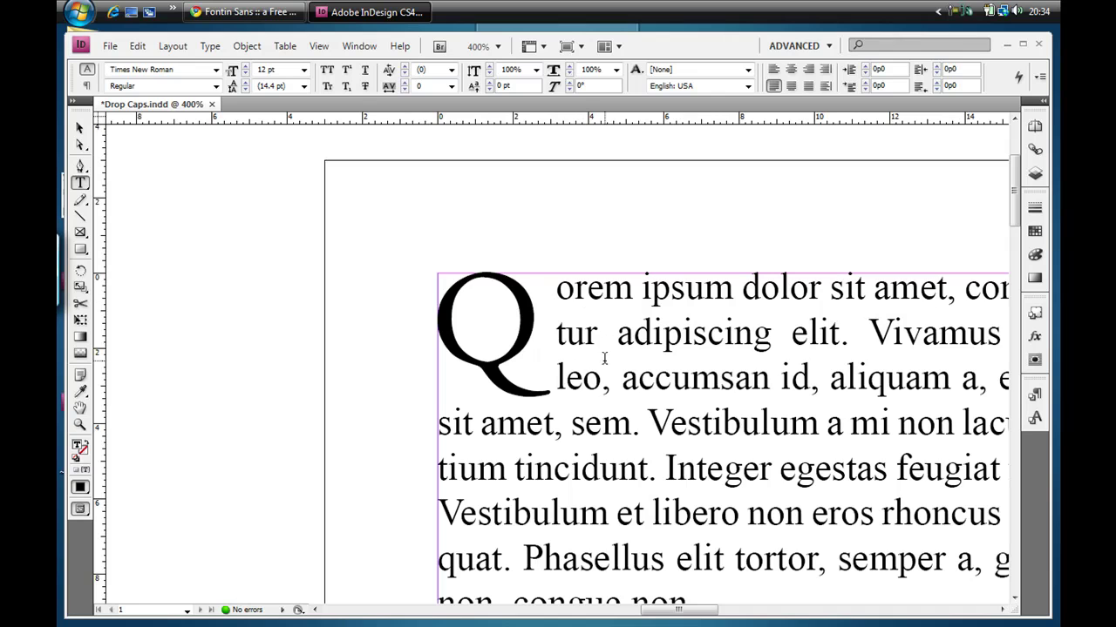
- Try a 4 pt baseline shift on the Q drop cap, then reset the shift to 0 pt
{"action": "left_click", "coordinate": [558, 266]}
{"action": "key", "text": "shift+Left"}
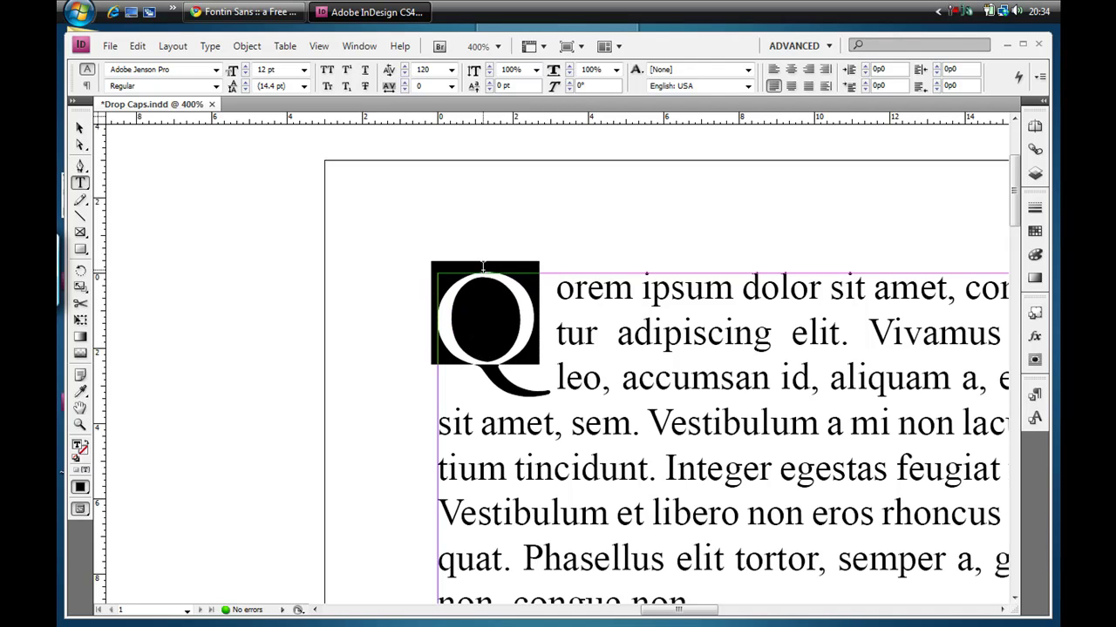
{"action": "left_click", "coordinate": [489, 82]}
{"action": "left_click", "coordinate": [489, 82]}
{"action": "left_click", "coordinate": [489, 82]}
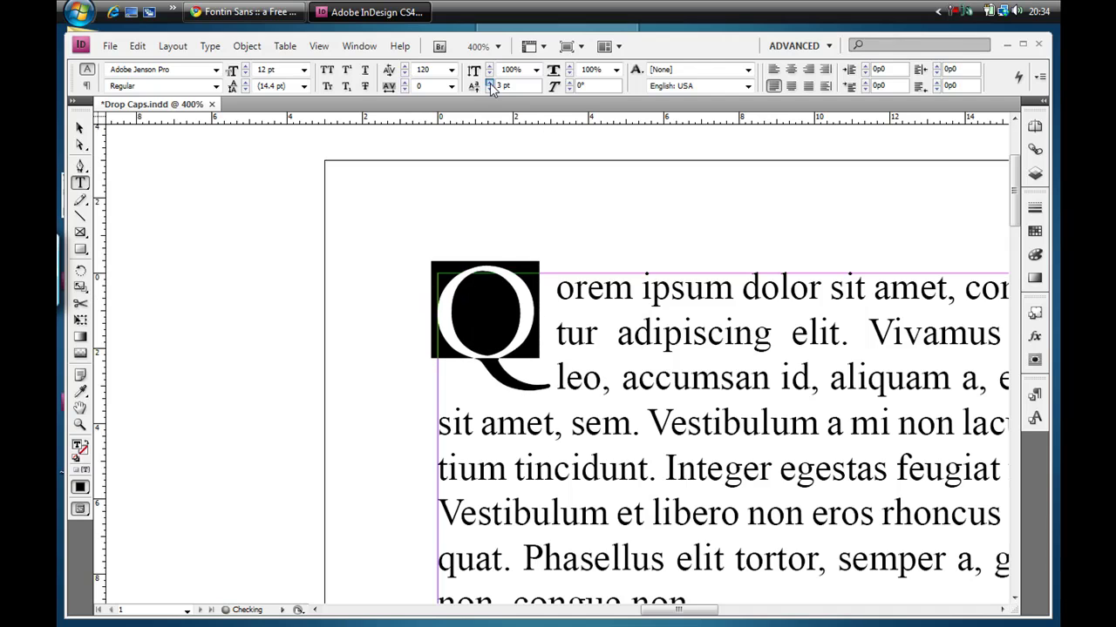
{"action": "left_click", "coordinate": [489, 82]}
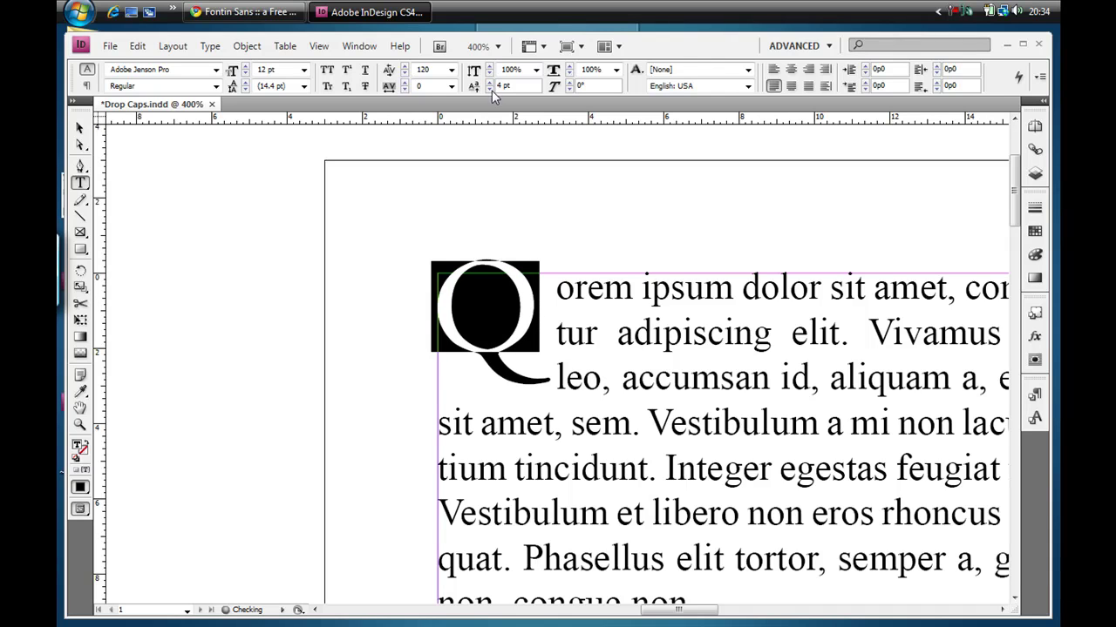
{"action": "left_click", "coordinate": [489, 89]}
{"action": "left_click", "coordinate": [489, 89]}
{"action": "left_click", "coordinate": [489, 89]}
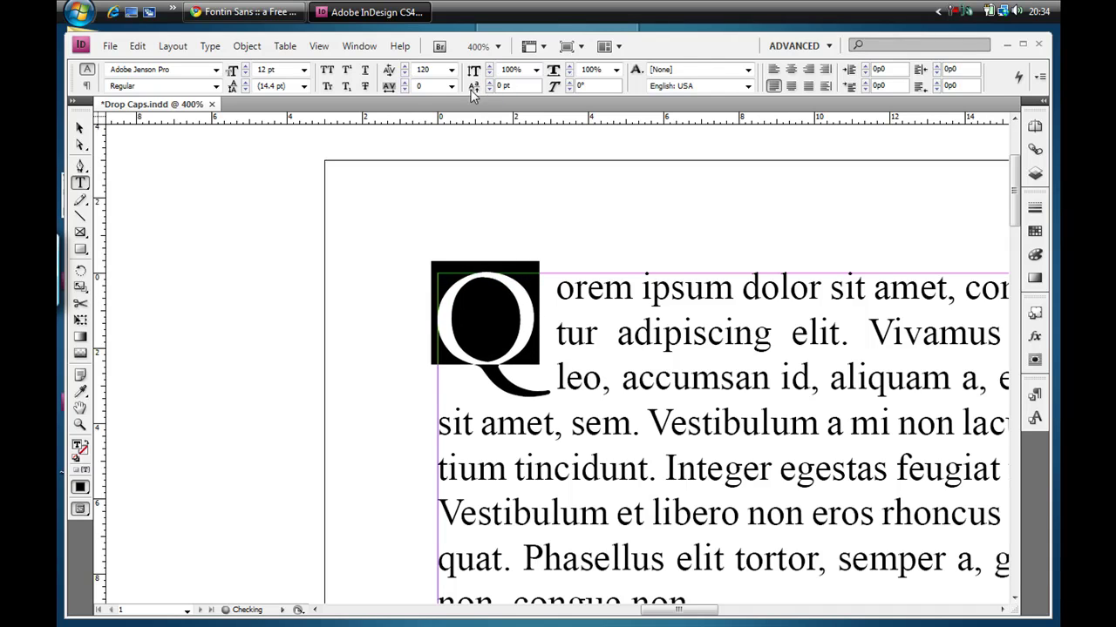
- Try negative tracking down to -20 on the Q drop cap, then reset the tracking to 0
{"action": "left_click", "coordinate": [404, 89]}
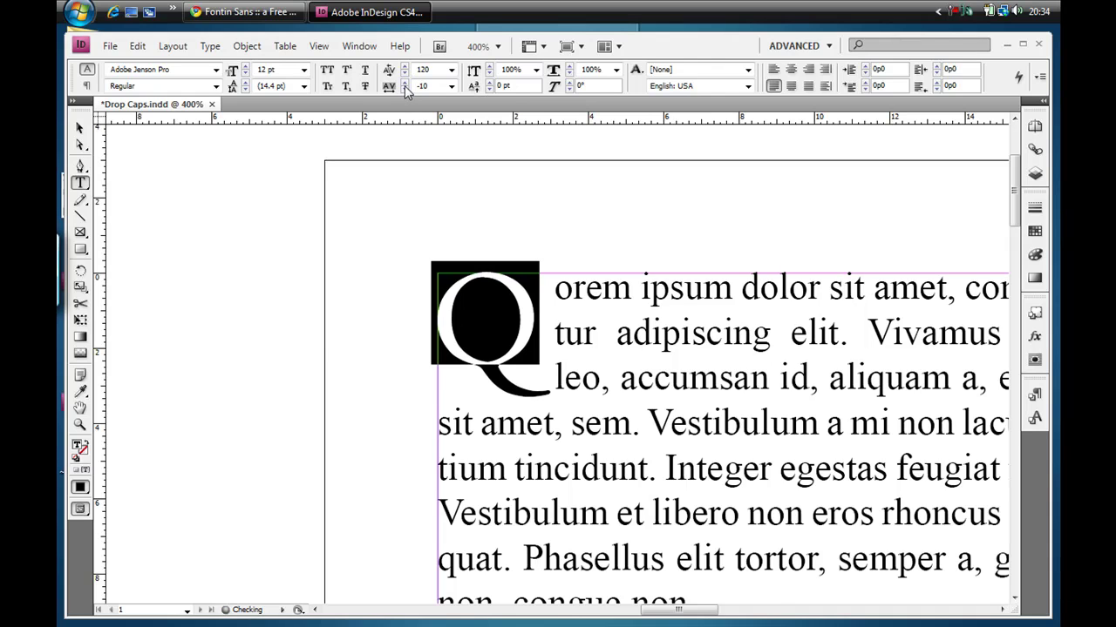
{"action": "left_click", "coordinate": [404, 83]}
{"action": "left_click", "coordinate": [406, 88]}
{"action": "left_click", "coordinate": [405, 88]}
{"action": "left_click", "coordinate": [406, 83]}
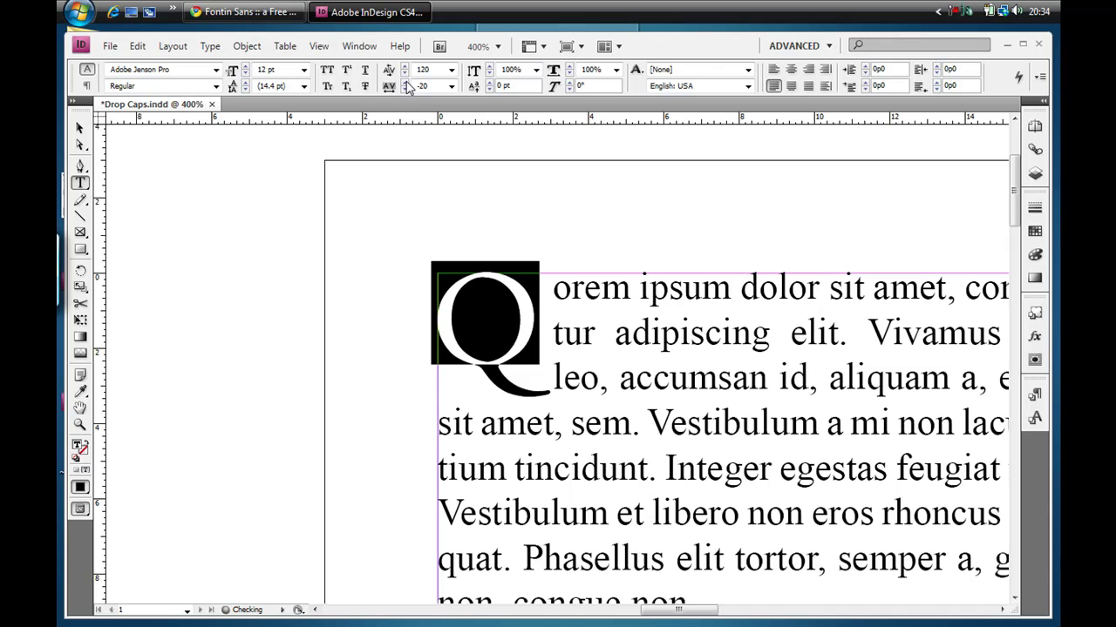
{"action": "left_click", "coordinate": [406, 83]}
{"action": "left_click", "coordinate": [406, 83]}
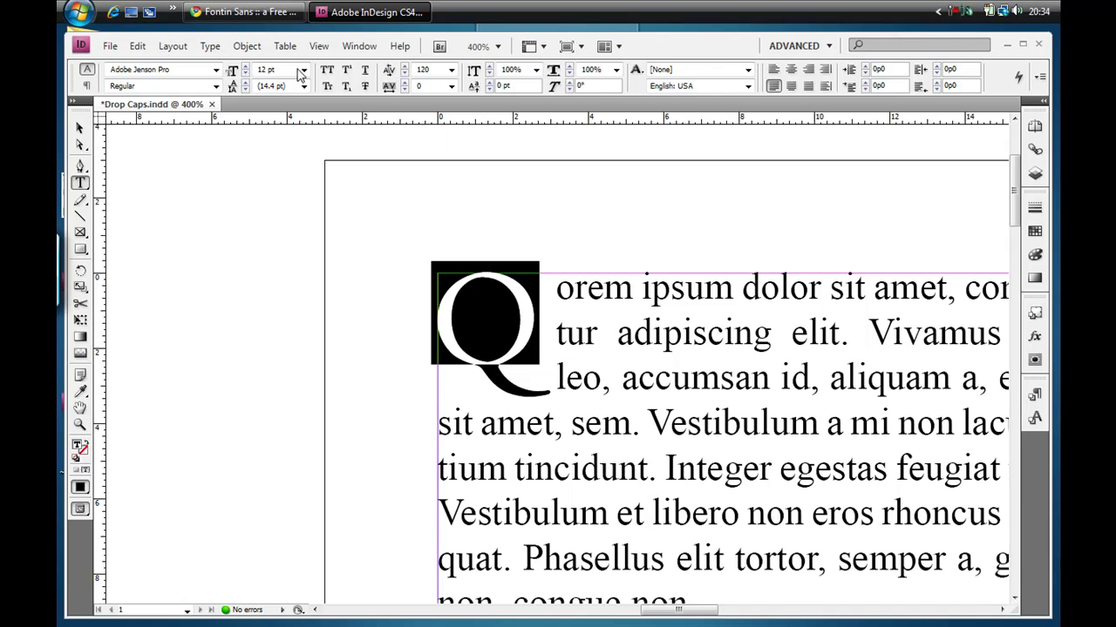
{"action": "key", "text": "Left"}
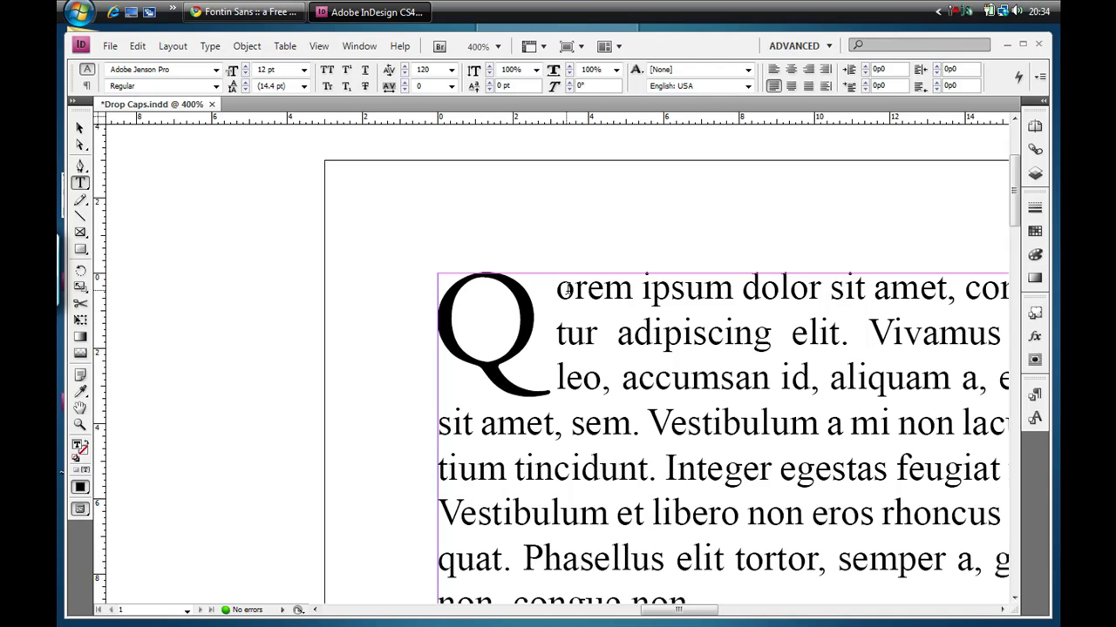
{"action": "left_click", "coordinate": [621, 290]}
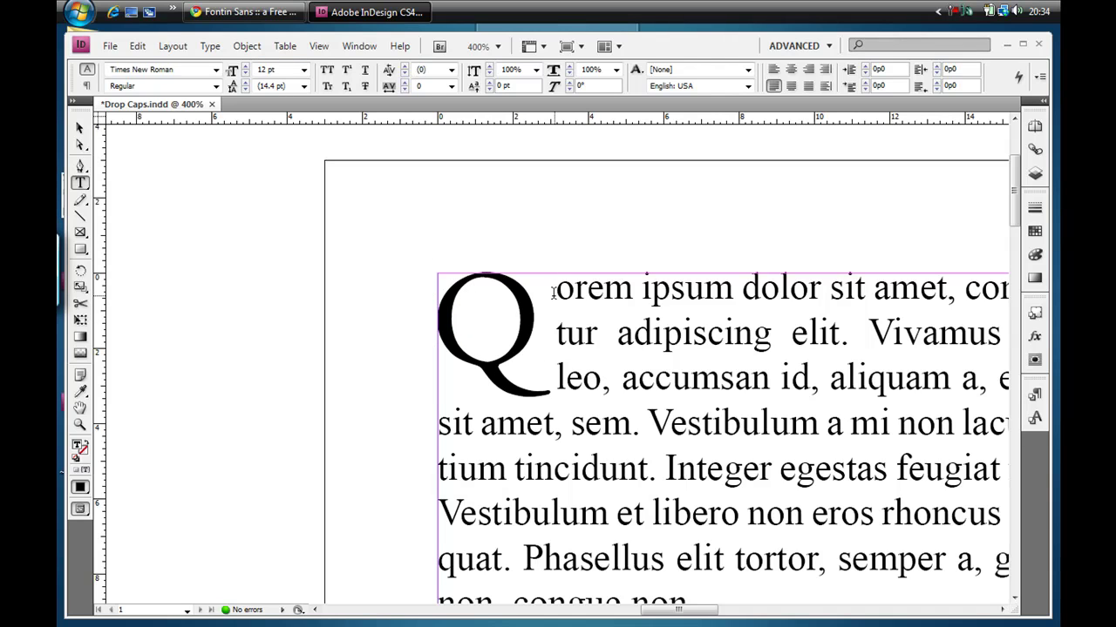
{"action": "left_click", "coordinate": [529, 306]}
{"action": "key", "text": "shift+Left"}
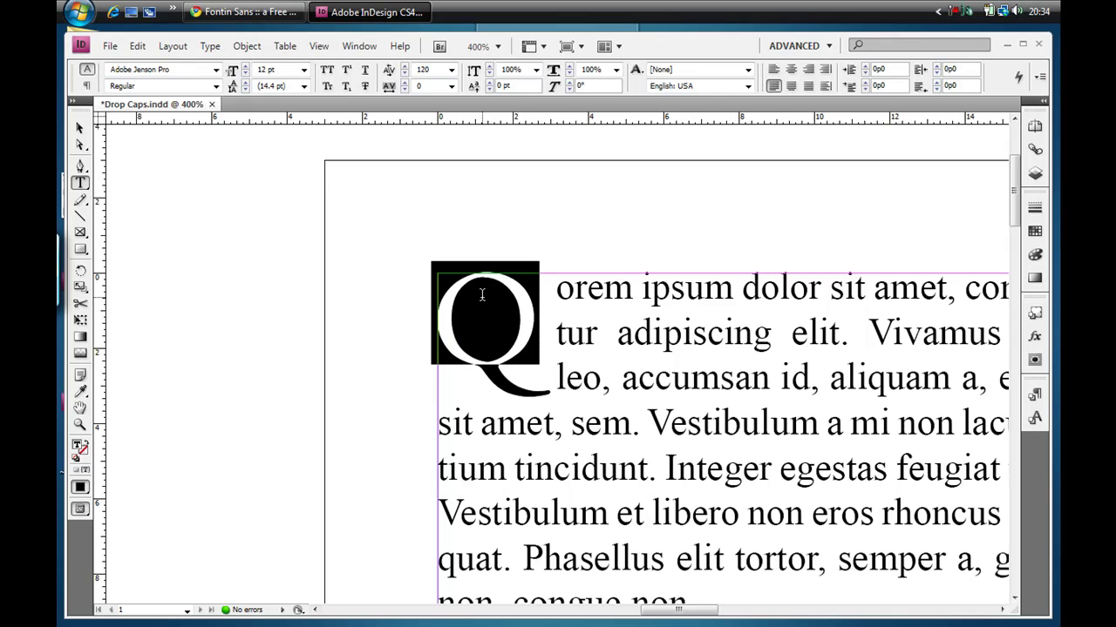
- Replace the Q drop cap at the start of the paragraph with the letter f
{"action": "left_click", "coordinate": [80, 128]}
{"action": "left_click", "coordinate": [201, 285]}
{"action": "key", "text": "ctrl+minus"}
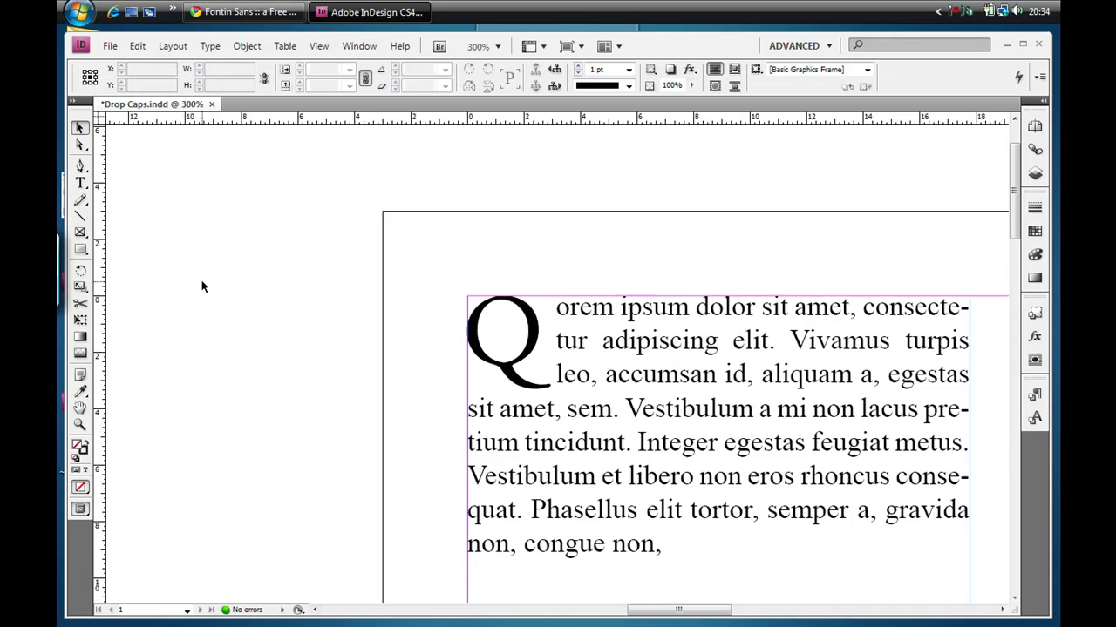
{"action": "key", "text": "ctrl+minus"}
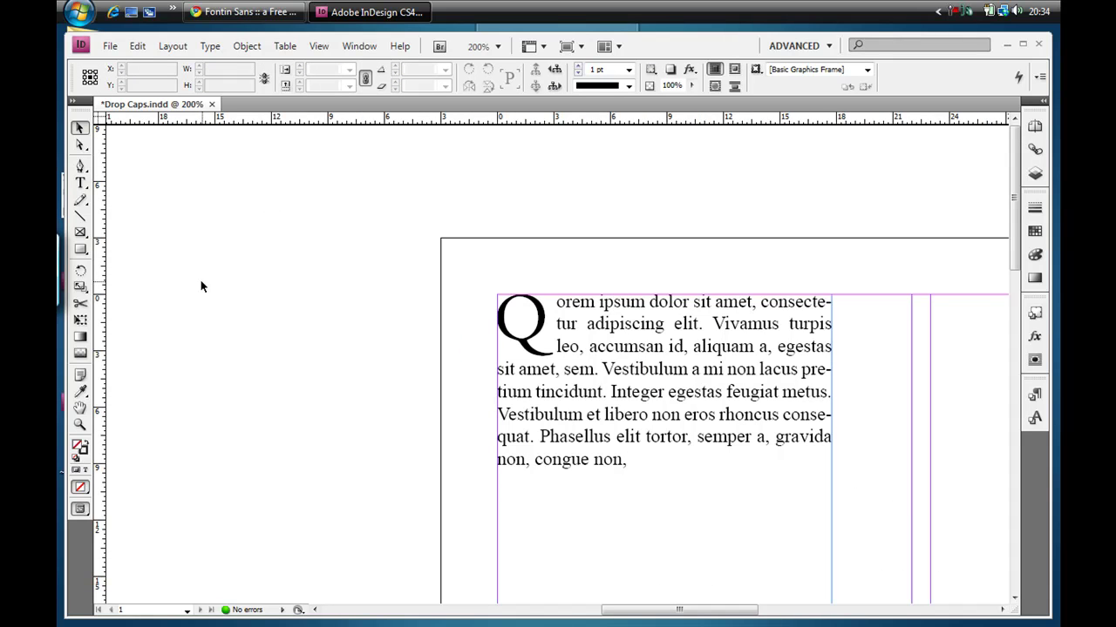
{"action": "scroll", "coordinate": [171, 214], "scroll_direction": "down", "scroll_amount": 1}
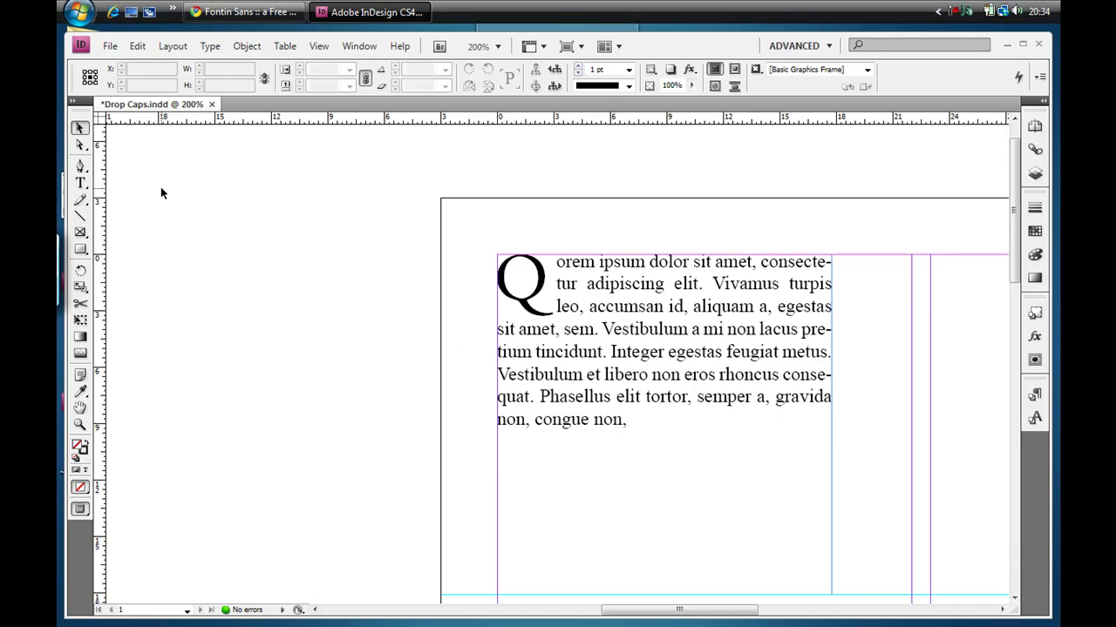
{"action": "double_click", "coordinate": [558, 261]}
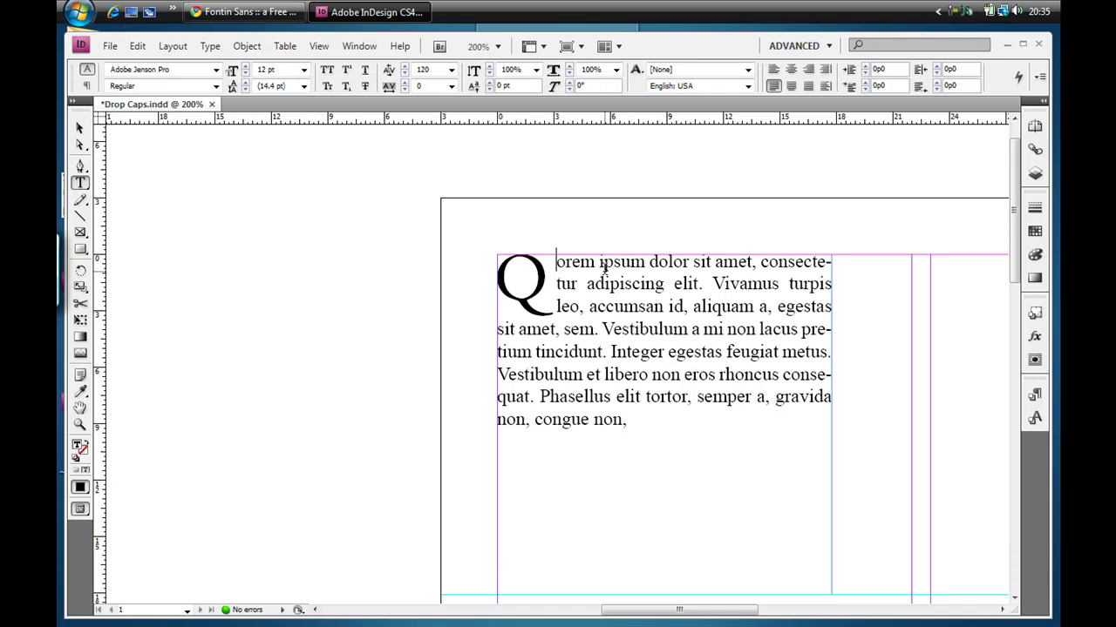
{"action": "key", "text": "BackSpace"}
{"action": "type", "text": "f"}
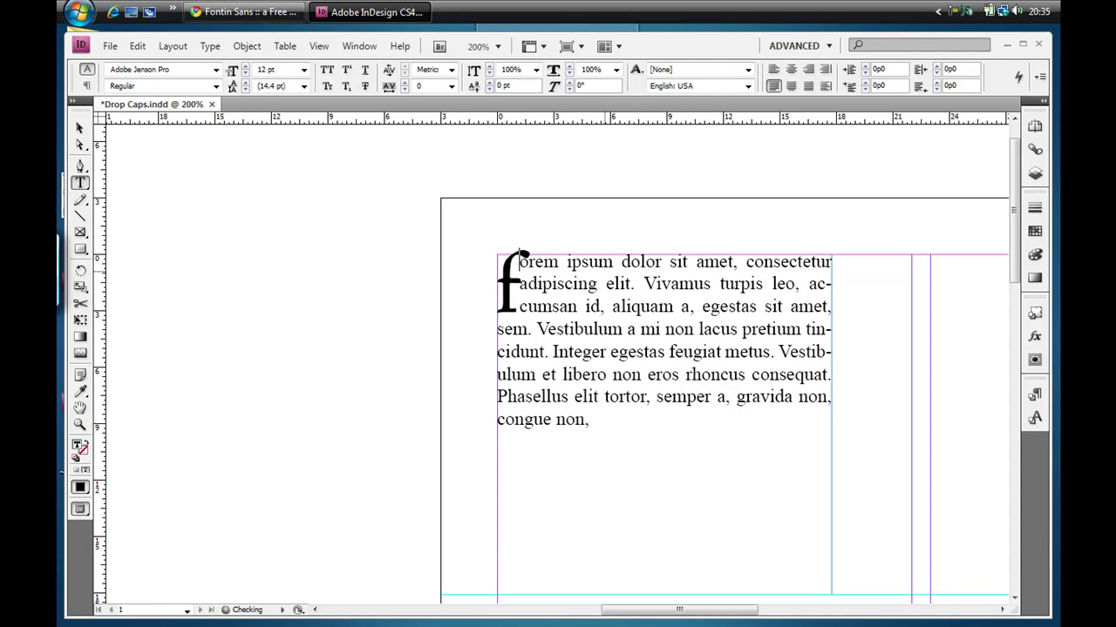
- Select only the drop cap letter and change its font to English
{"action": "key", "text": "shift+End"}
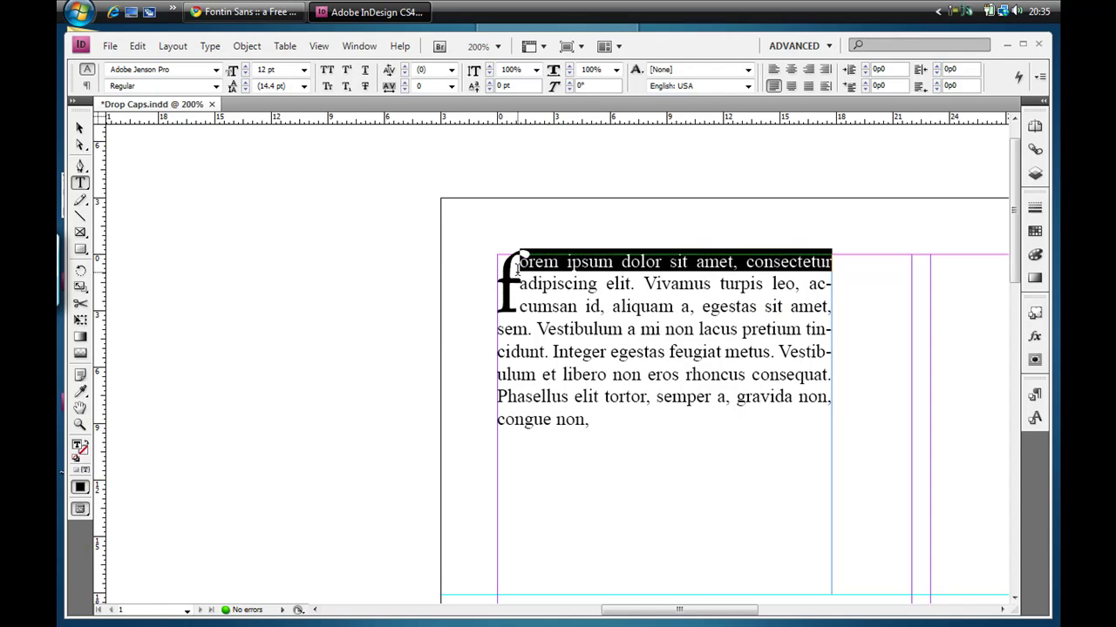
{"action": "left_click", "coordinate": [519, 274]}
{"action": "left_click_drag", "start_coordinate": [519, 270], "coordinate": [466, 264]}
{"action": "left_click", "coordinate": [215, 70]}
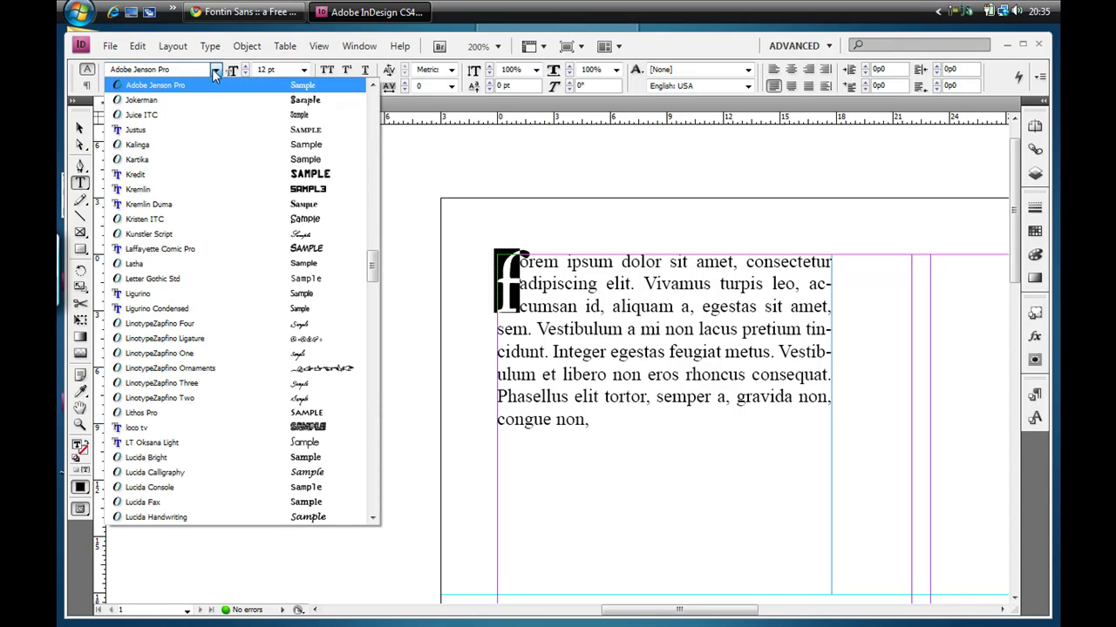
{"action": "type", "text": "entric Std"}
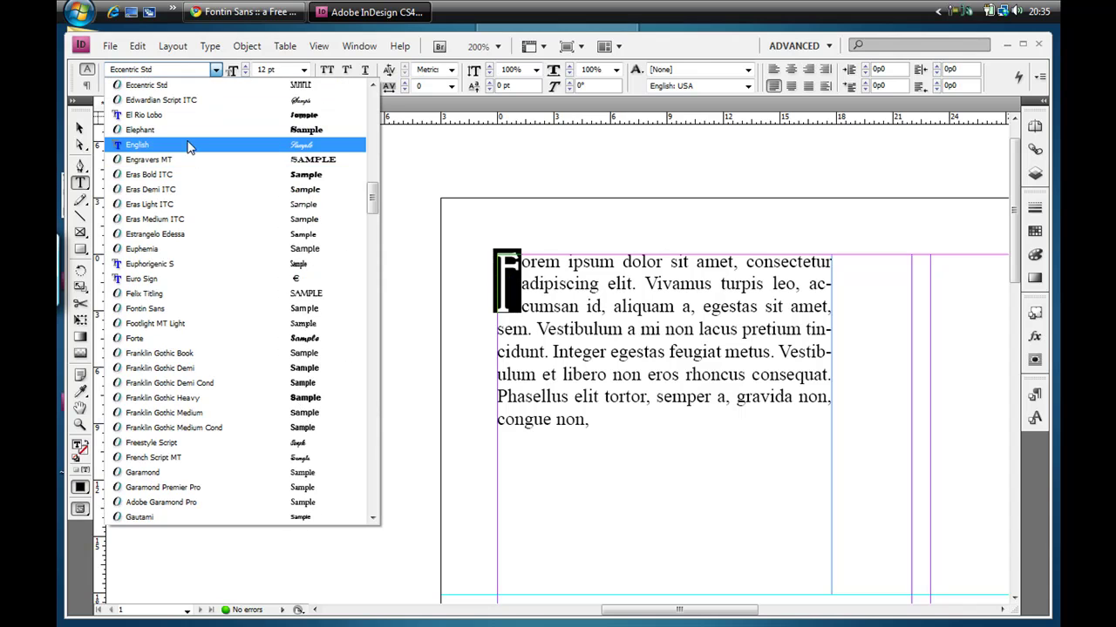
{"action": "left_click", "coordinate": [190, 147]}
- Increase the kerning between the script F drop cap and the following text to 260
{"action": "left_click", "coordinate": [494, 279]}
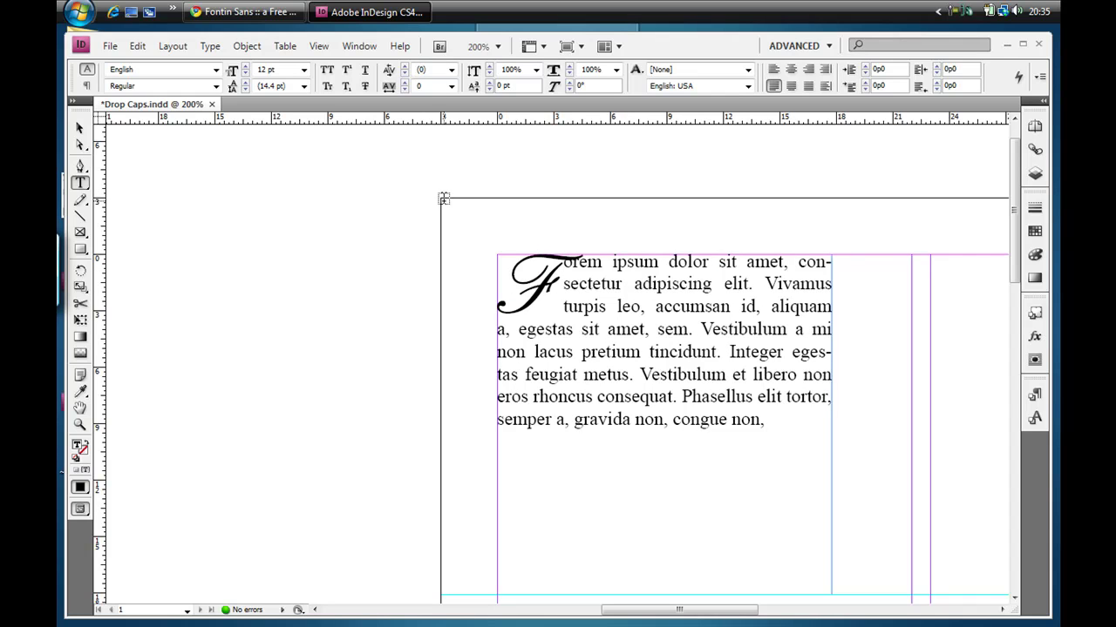
{"action": "left_click", "coordinate": [405, 66]}
{"action": "left_click", "coordinate": [405, 66]}
{"action": "left_click", "coordinate": [405, 66]}
{"action": "left_click", "coordinate": [405, 66]}
{"action": "left_click", "coordinate": [405, 66]}
{"action": "left_click", "coordinate": [405, 67]}
{"action": "left_click", "coordinate": [406, 66]}
{"action": "left_click", "coordinate": [405, 66]}
{"action": "left_click", "coordinate": [405, 66]}
{"action": "left_click", "coordinate": [405, 66]}
{"action": "left_click", "coordinate": [405, 66]}
{"action": "left_click", "coordinate": [405, 66]}
{"action": "left_click", "coordinate": [406, 66]}
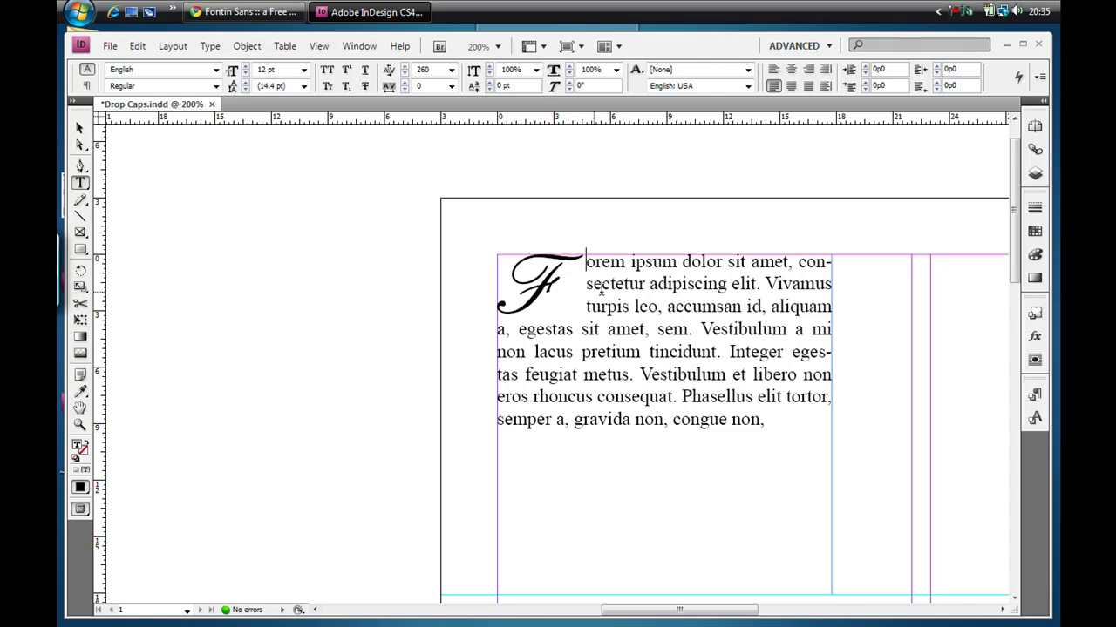
- Cut the script F from the paragraph and set the paragraph's drop cap number of lines to 1
{"action": "left_click_drag", "start_coordinate": [581, 260], "coordinate": [502, 259]}
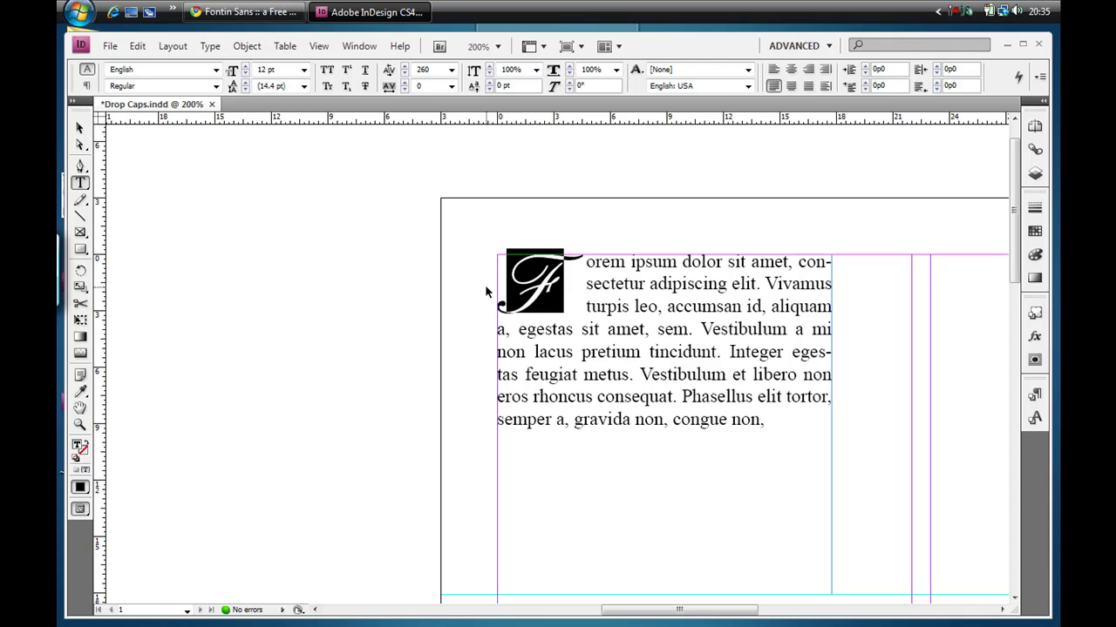
{"action": "key", "text": "BackSpace"}
{"action": "left_click", "coordinate": [537, 293]}
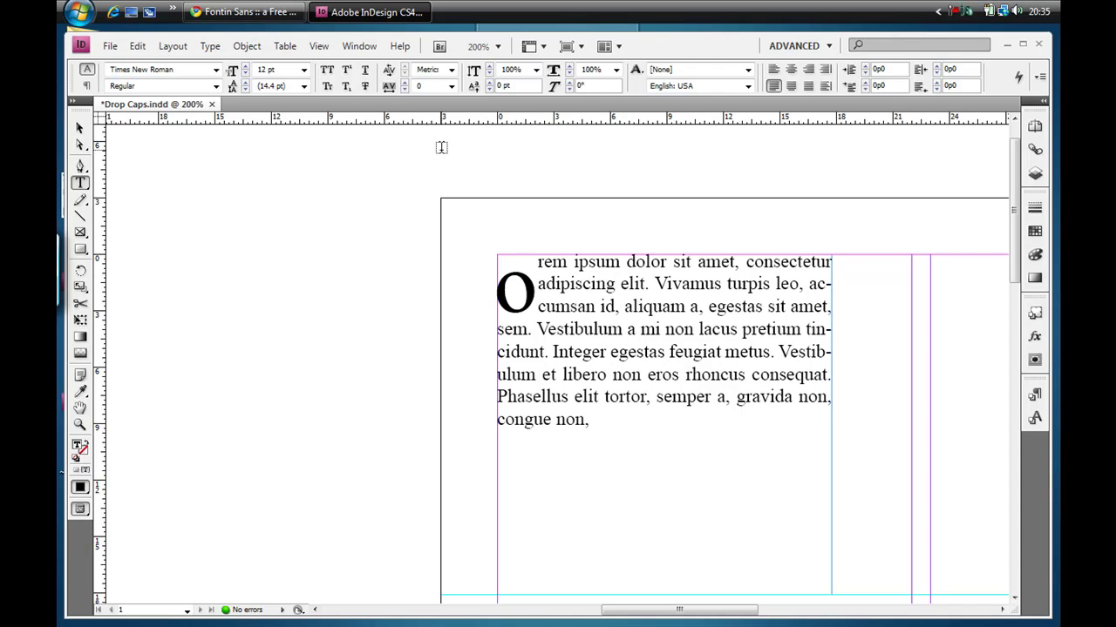
{"action": "left_click", "coordinate": [87, 86]}
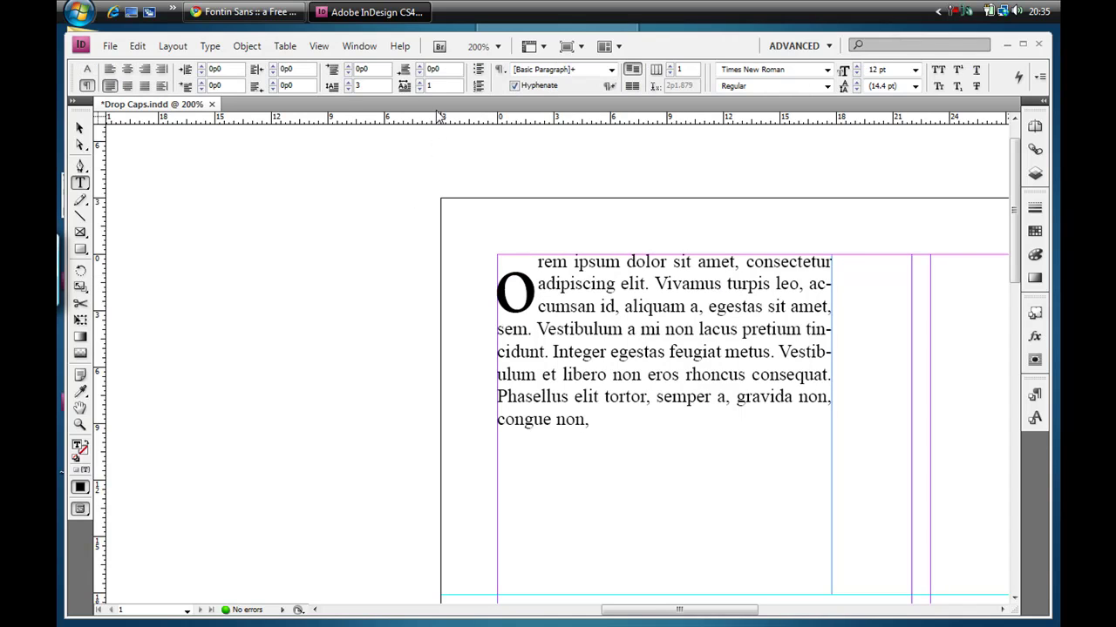
{"action": "left_click", "coordinate": [347, 91]}
{"action": "left_click", "coordinate": [347, 91]}
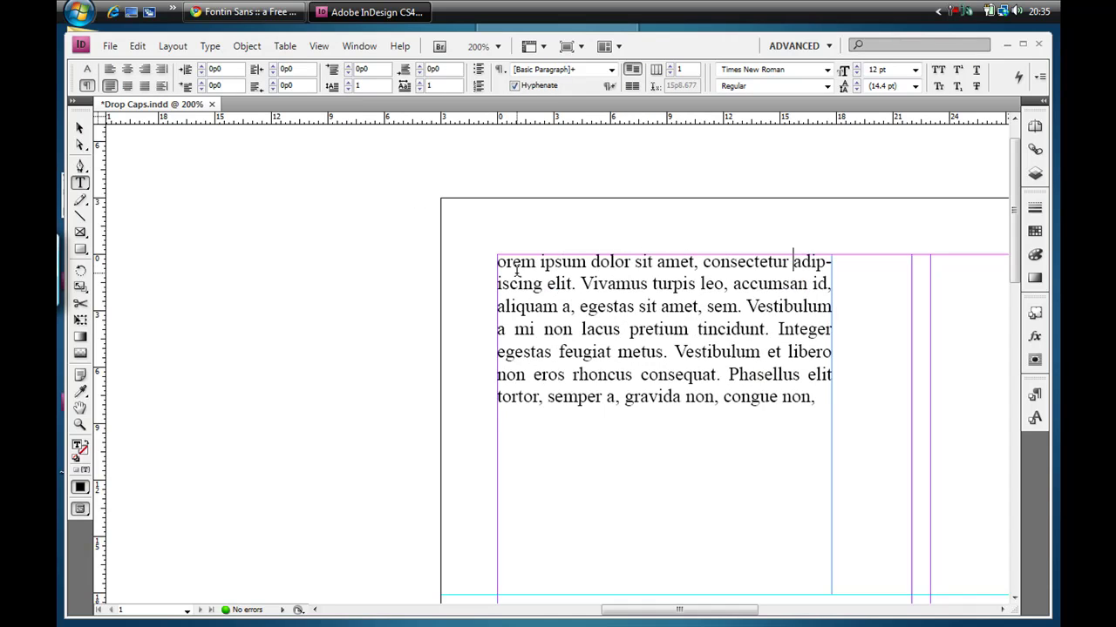
- Paste the script F into its own text frame and move it beside the paragraph, overlapping the page's left edge
{"action": "left_click", "coordinate": [80, 128]}
{"action": "left_click", "coordinate": [277, 258]}
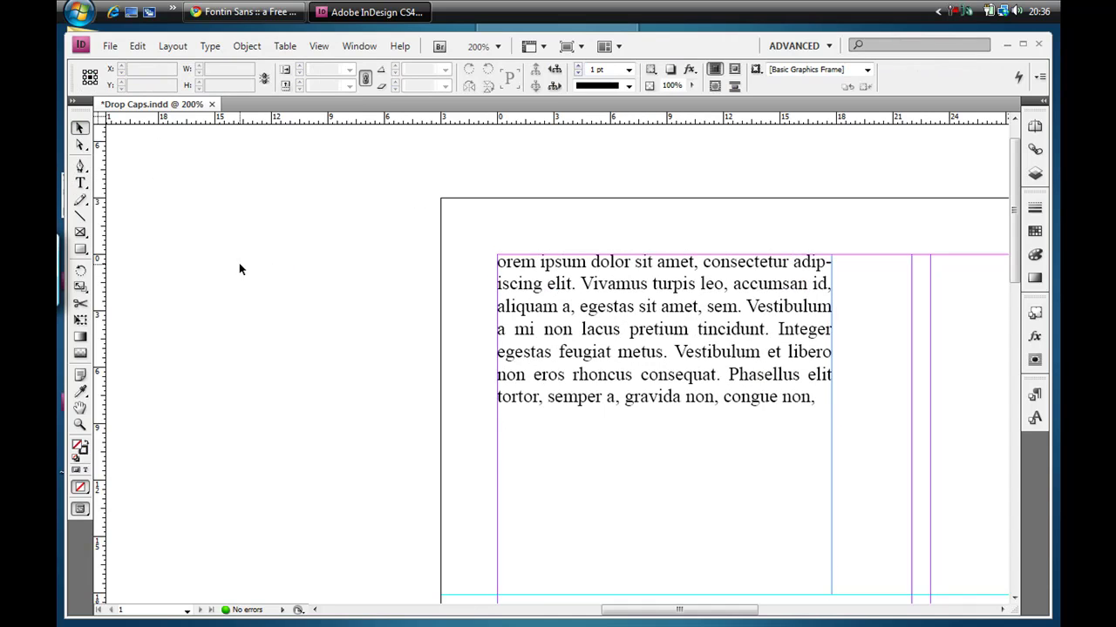
{"action": "key", "text": "ctrl+v"}
{"action": "left_click_drag", "start_coordinate": [491, 238], "coordinate": [354, 271]}
{"action": "key", "text": "ctrl+shift+a"}
- Select the text frame containing the script F and convert the letter to outlines
{"action": "key", "text": "t"}
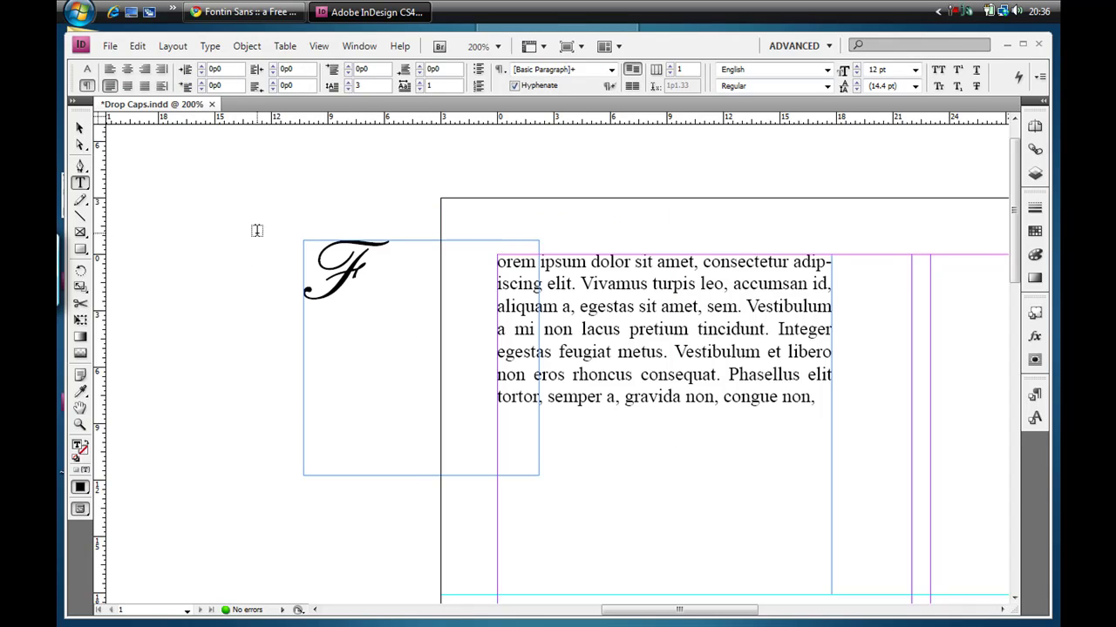
{"action": "left_click", "coordinate": [87, 71]}
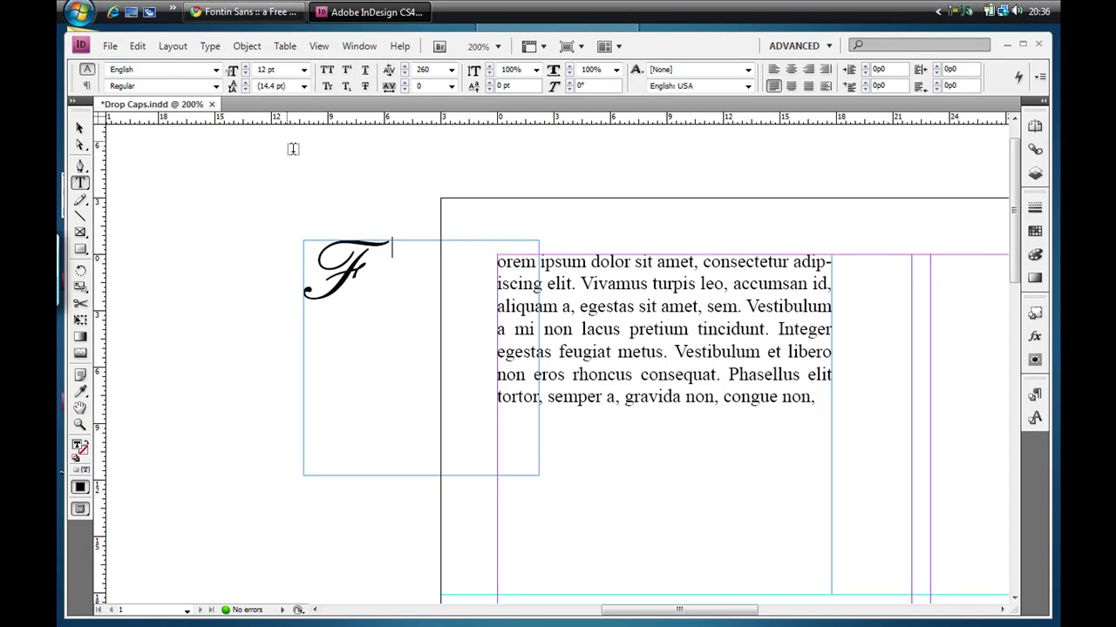
{"action": "left_click", "coordinate": [80, 128]}
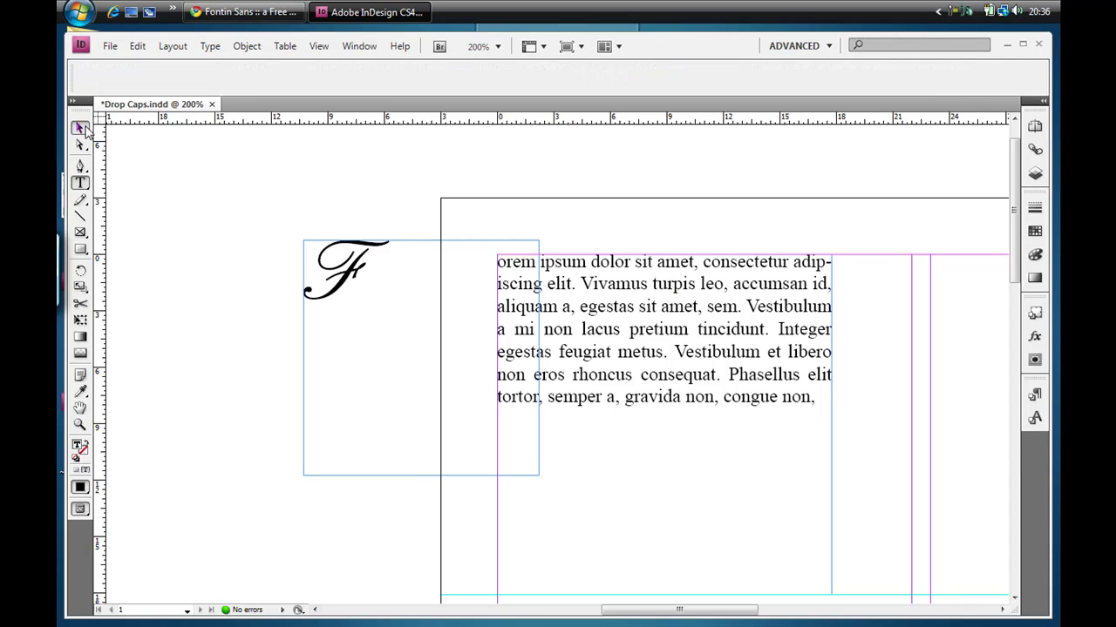
{"action": "left_click", "coordinate": [211, 48]}
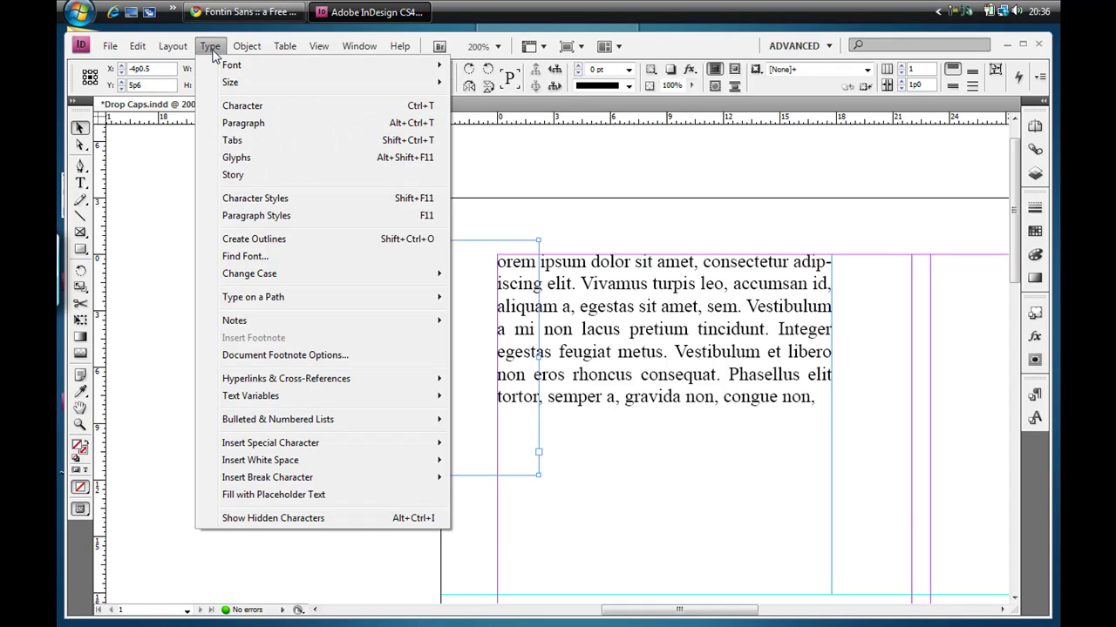
{"action": "left_click", "coordinate": [269, 241]}
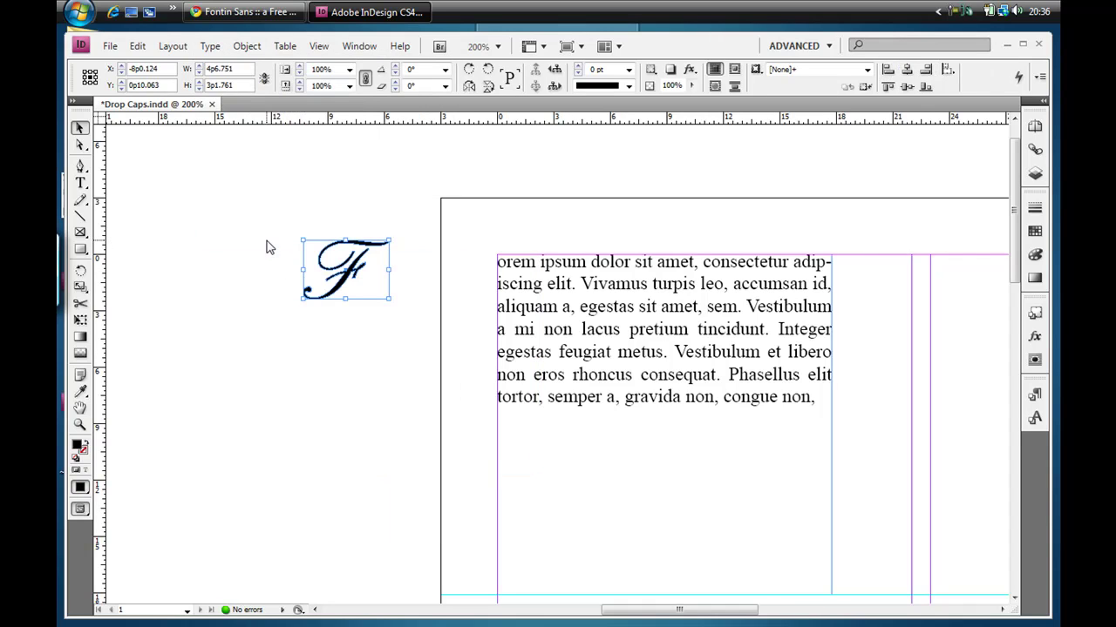
- Inspect the anchor points of the outlined F at 400% zoom with the Direct Selection tool
{"action": "left_click", "coordinate": [344, 357]}
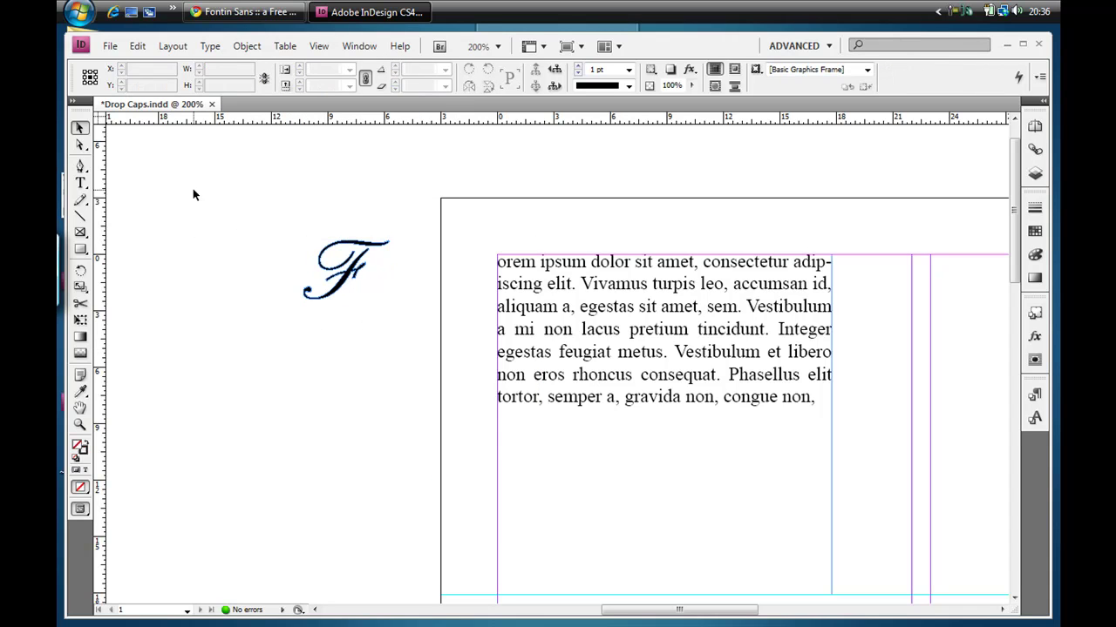
{"action": "left_click", "coordinate": [81, 146]}
{"action": "key", "text": "ctrl+equal"}
{"action": "key", "text": "ctrl+equal"}
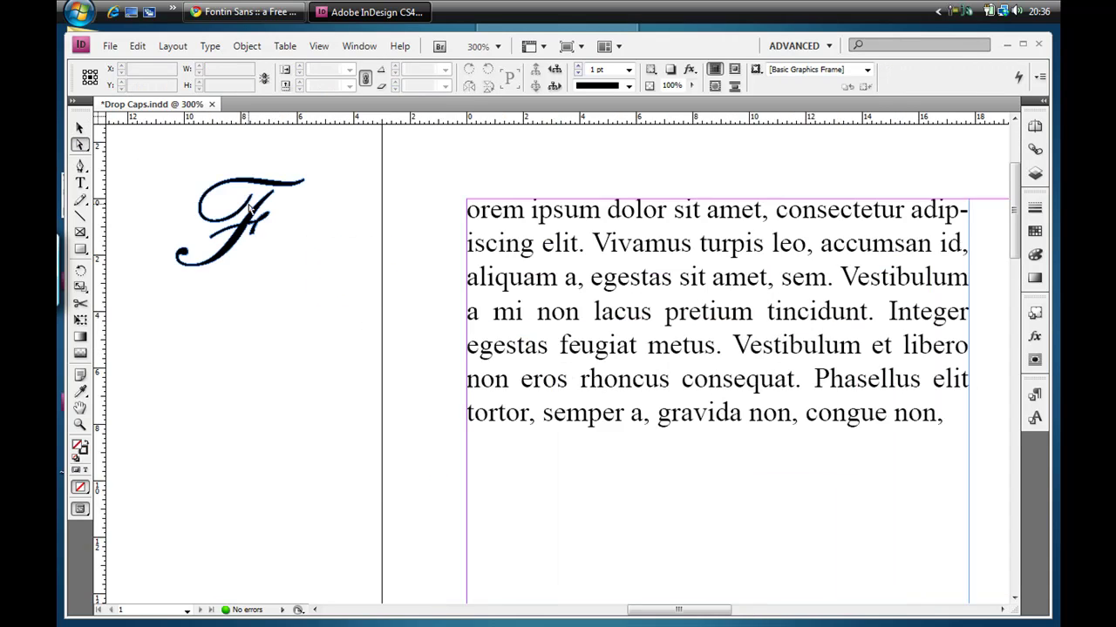
{"action": "left_click_drag", "start_coordinate": [241, 174], "coordinate": [552, 333]}
{"action": "left_click", "coordinate": [395, 327]}
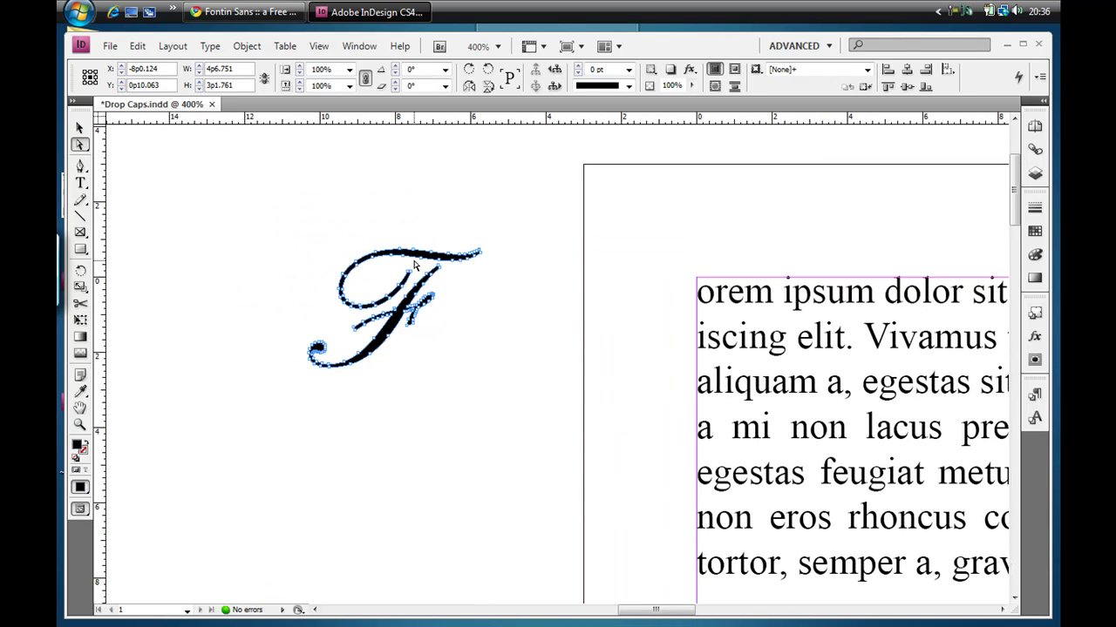
- Apply a text wrap around the object shape of the outlined F with an offset of 0p6
{"action": "left_click", "coordinate": [78, 128]}
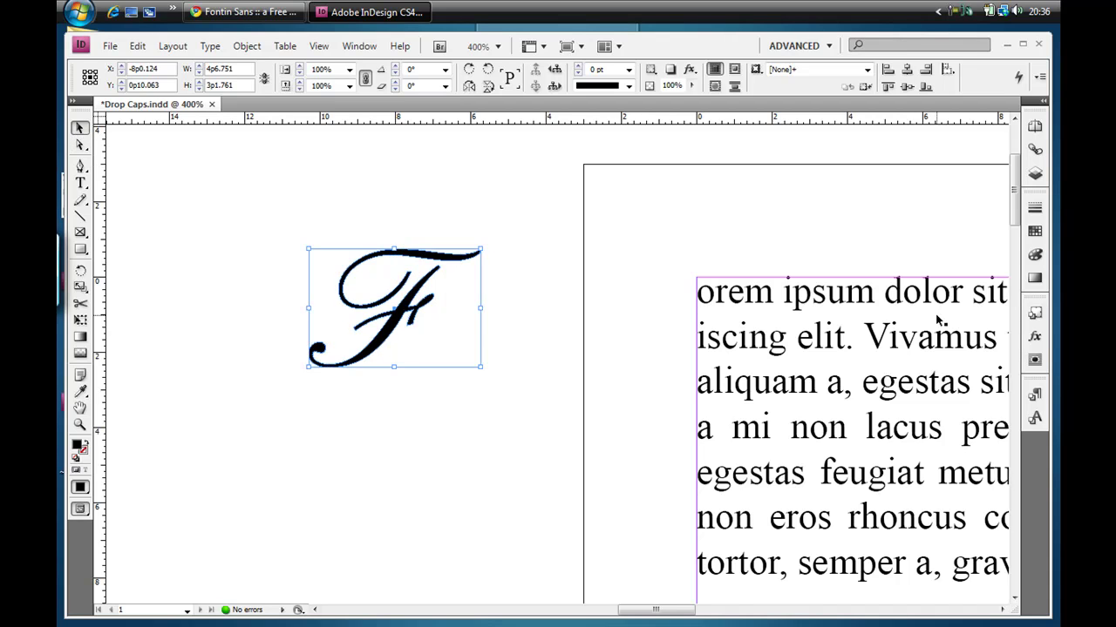
{"action": "left_click", "coordinate": [1034, 360]}
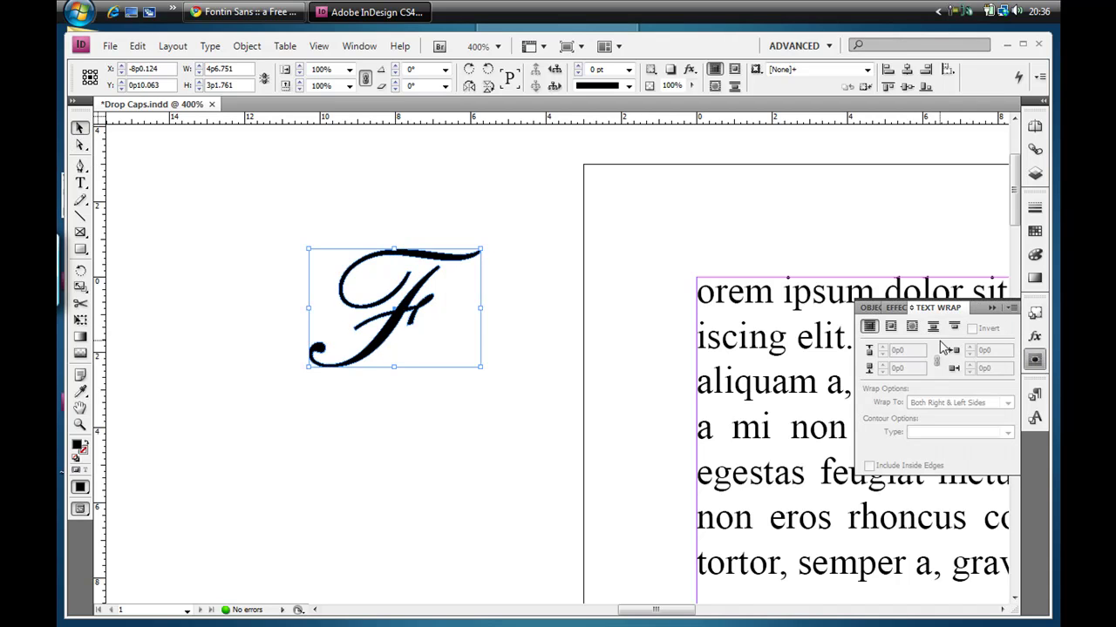
{"action": "left_click", "coordinate": [912, 326]}
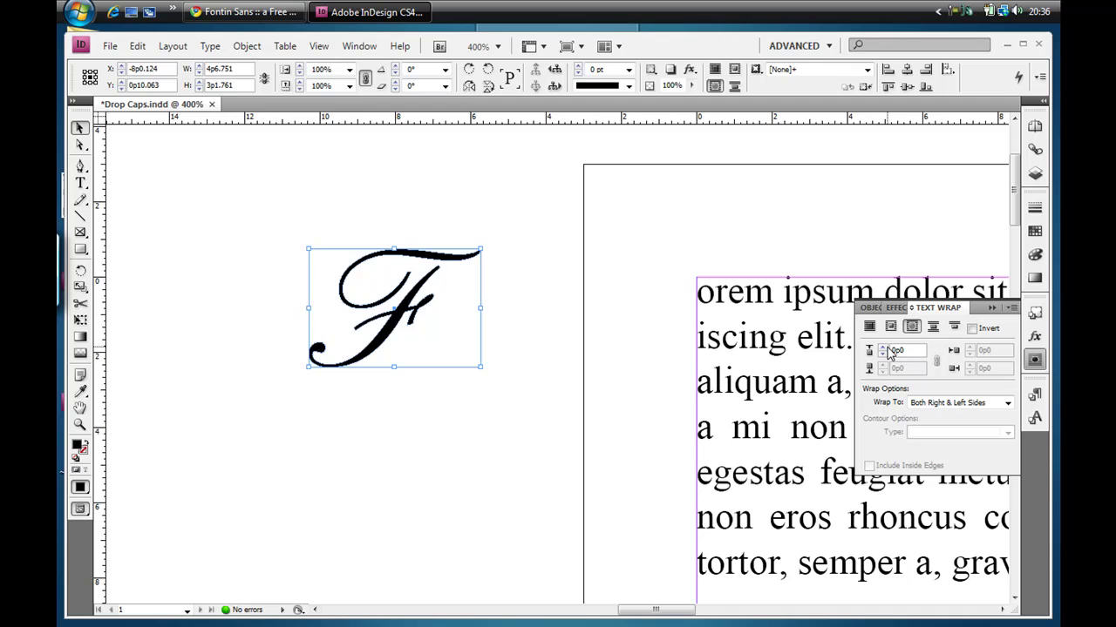
{"action": "left_click", "coordinate": [882, 347]}
{"action": "left_click", "coordinate": [883, 347]}
{"action": "left_click", "coordinate": [883, 347]}
{"action": "left_click", "coordinate": [883, 348]}
{"action": "left_click", "coordinate": [883, 347]}
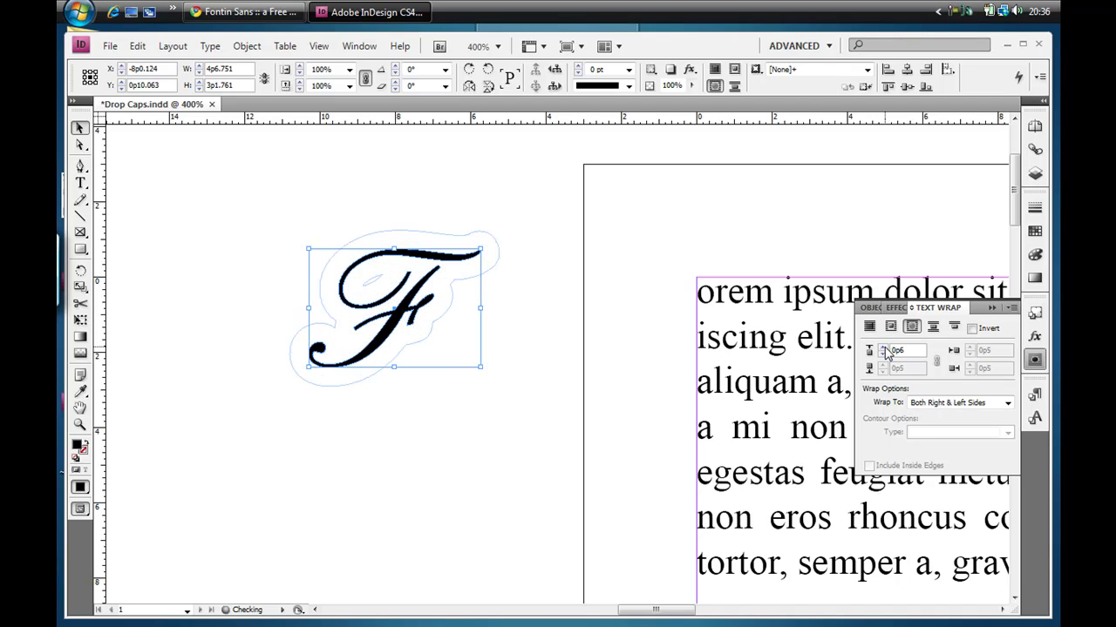
{"action": "left_click", "coordinate": [263, 204]}
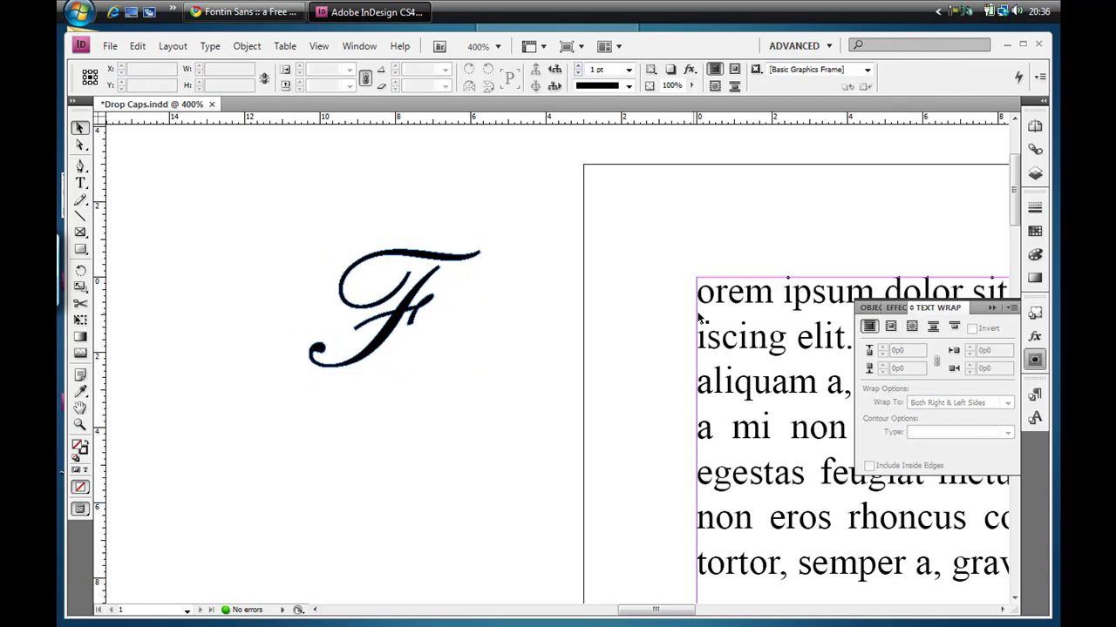
{"action": "left_click", "coordinate": [931, 311]}
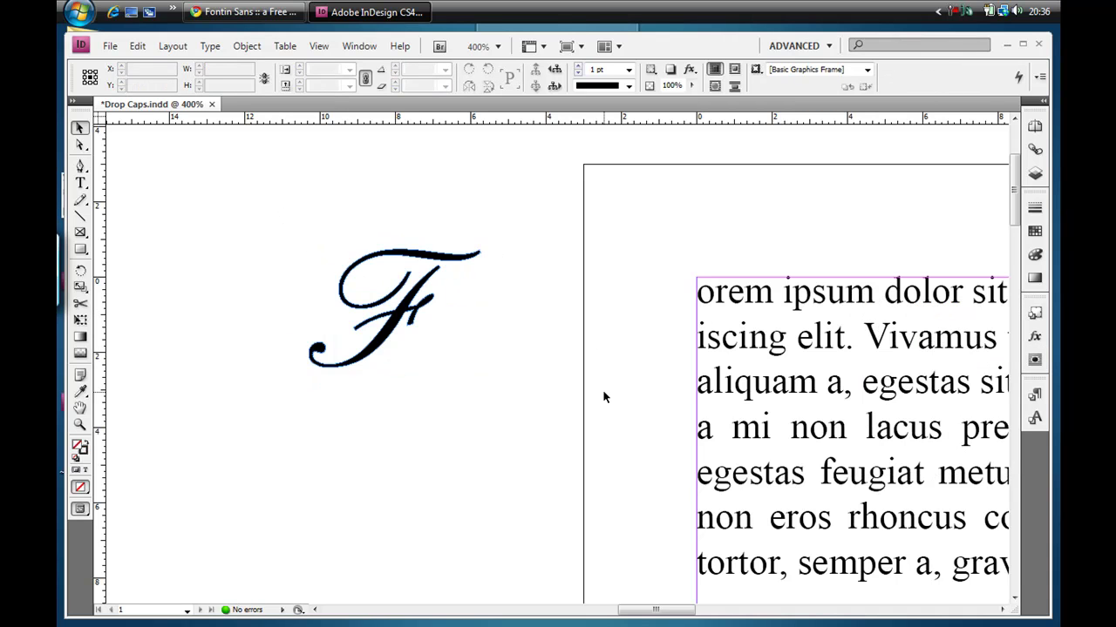
- Move the outlined F onto the start of the paragraph, at X 1p8 and Y 1p6.881
{"action": "left_click_drag", "start_coordinate": [602, 390], "coordinate": [514, 284]}
{"action": "left_click_drag", "start_coordinate": [312, 210], "coordinate": [621, 241]}
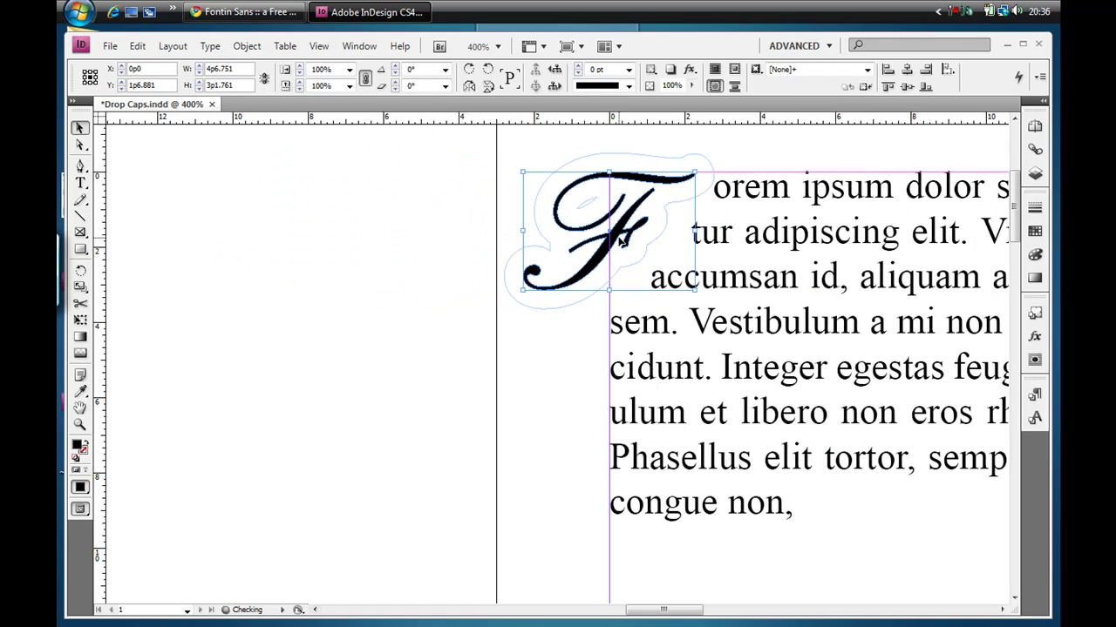
{"action": "key", "text": "shift+Right"}
{"action": "key", "text": "shift+Right"}
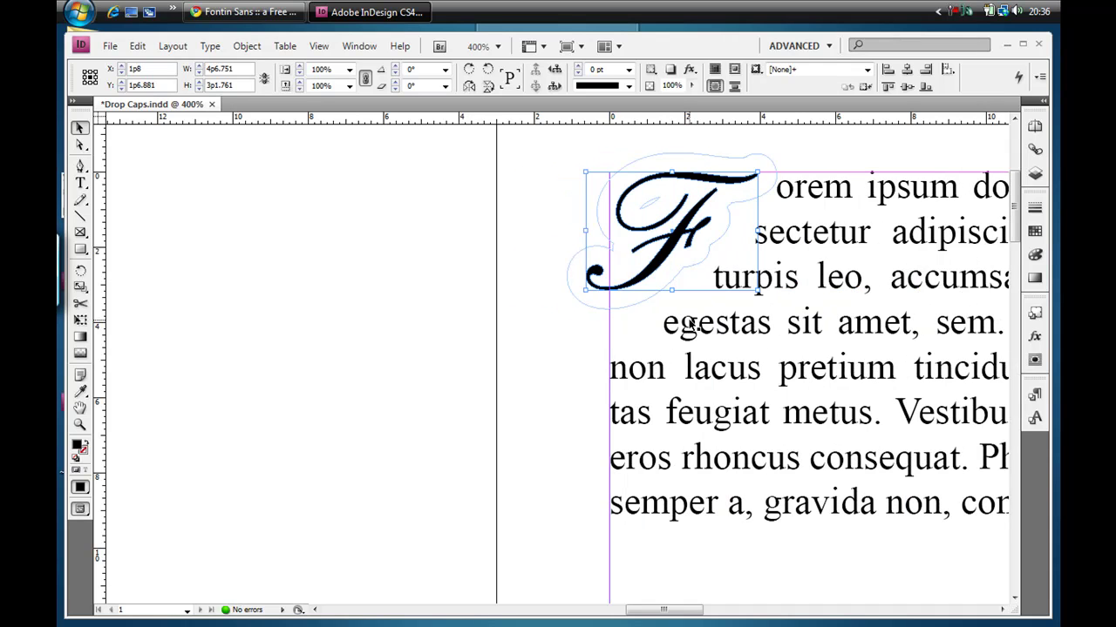
- Enlarge the outlined F to about 7p5 wide and 5p1 high, extending past the paragraph's upper and outer edges
{"action": "left_click_drag", "start_coordinate": [579, 291], "coordinate": [530, 327]}
{"action": "scroll", "coordinate": [782, 190], "scroll_direction": "up", "scroll_amount": 2}
{"action": "left_click_drag", "start_coordinate": [756, 253], "coordinate": [800, 228]}
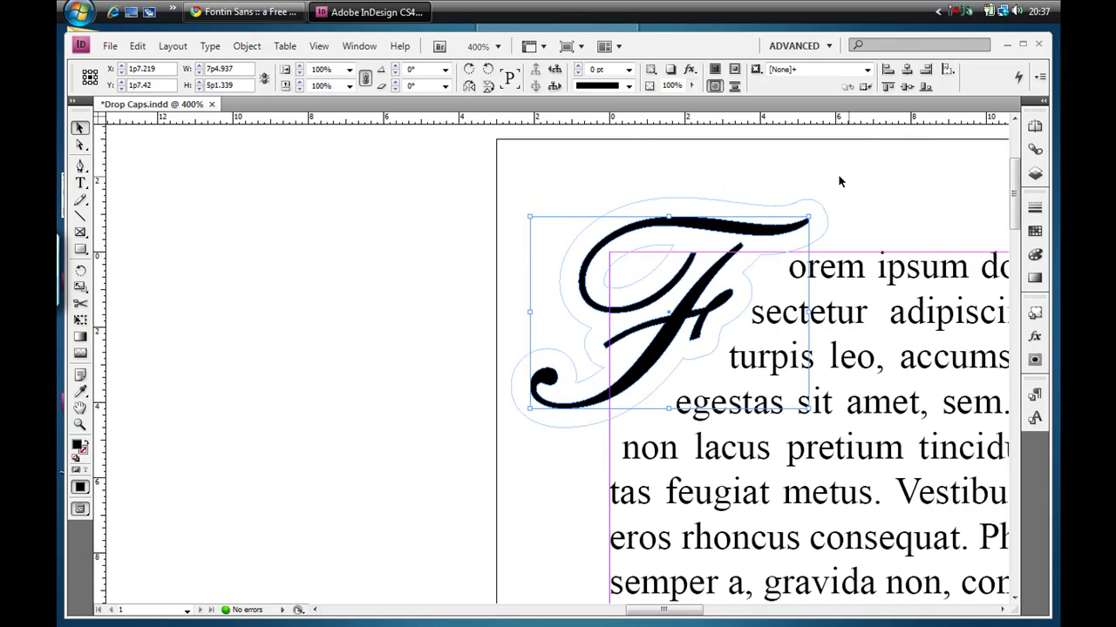
- Deselect the F and preview the whole paragraph at 200% without guides and frame edges
{"action": "key", "text": "ctrl+minus"}
{"action": "key", "text": "ctrl+minus"}
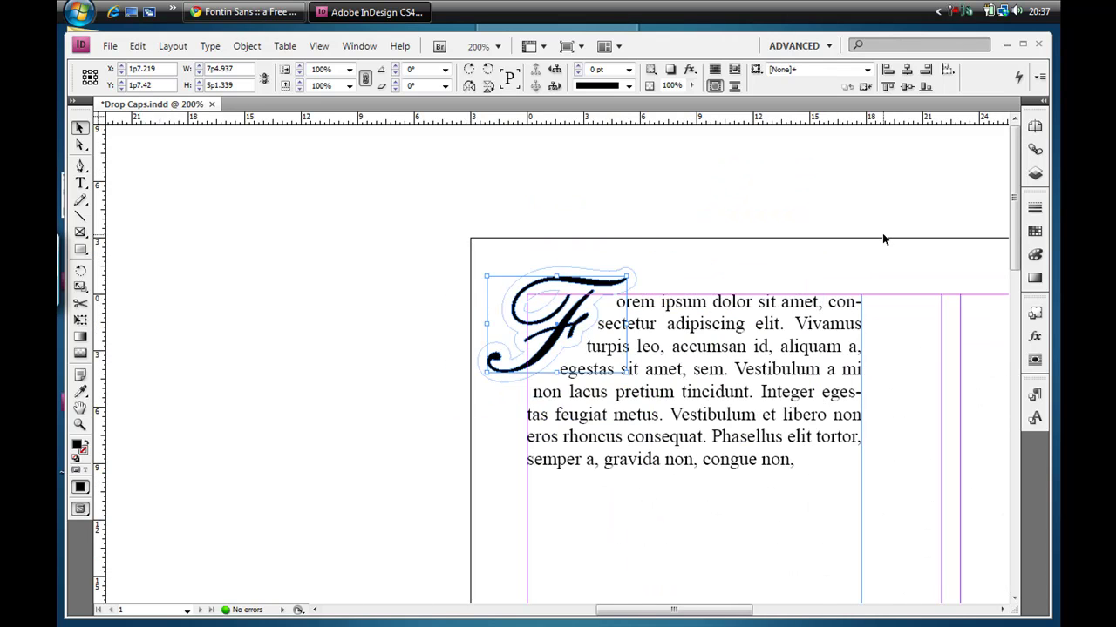
{"action": "left_click_drag", "start_coordinate": [930, 353], "coordinate": [820, 279]}
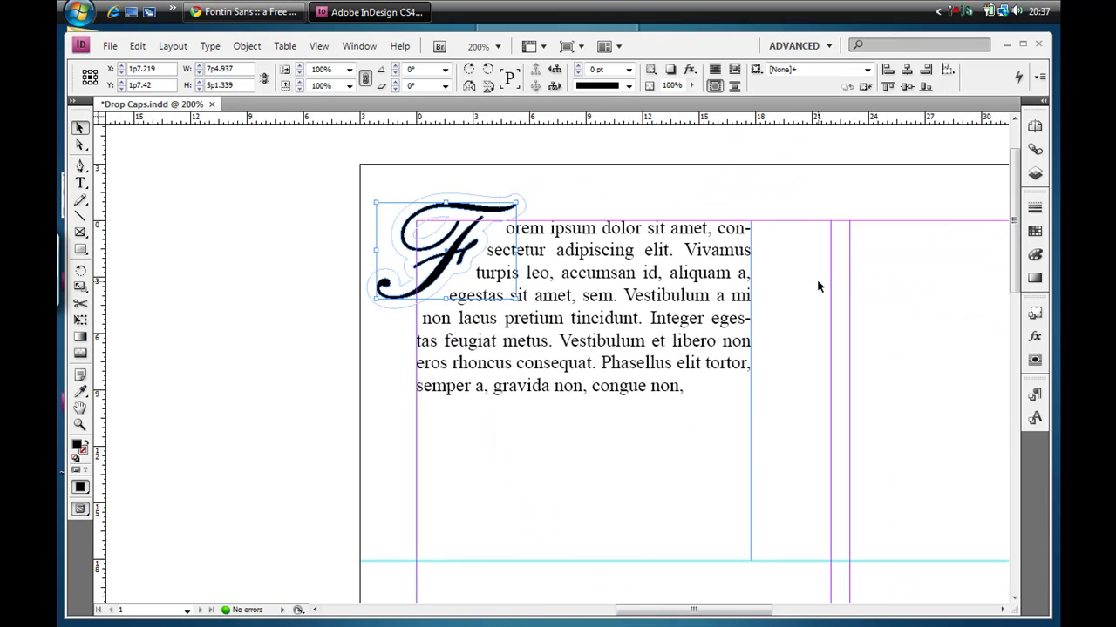
{"action": "left_click", "coordinate": [845, 401]}
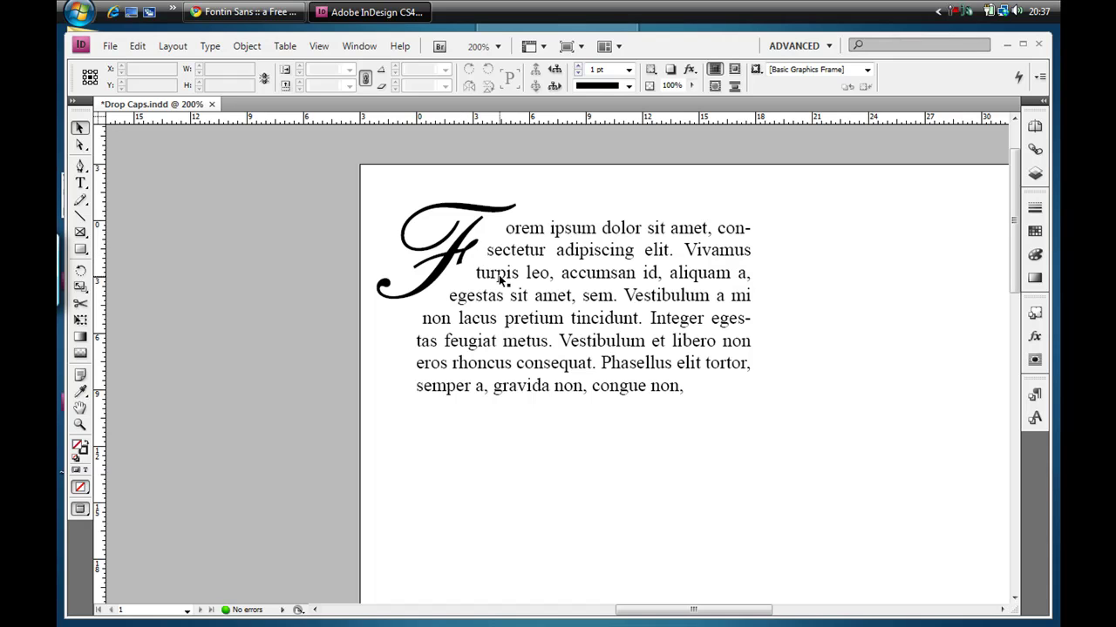
- Nudge the outlined F up and to the right, to X 2p2.219 and Y 1p0.42
{"action": "left_click", "coordinate": [462, 259]}
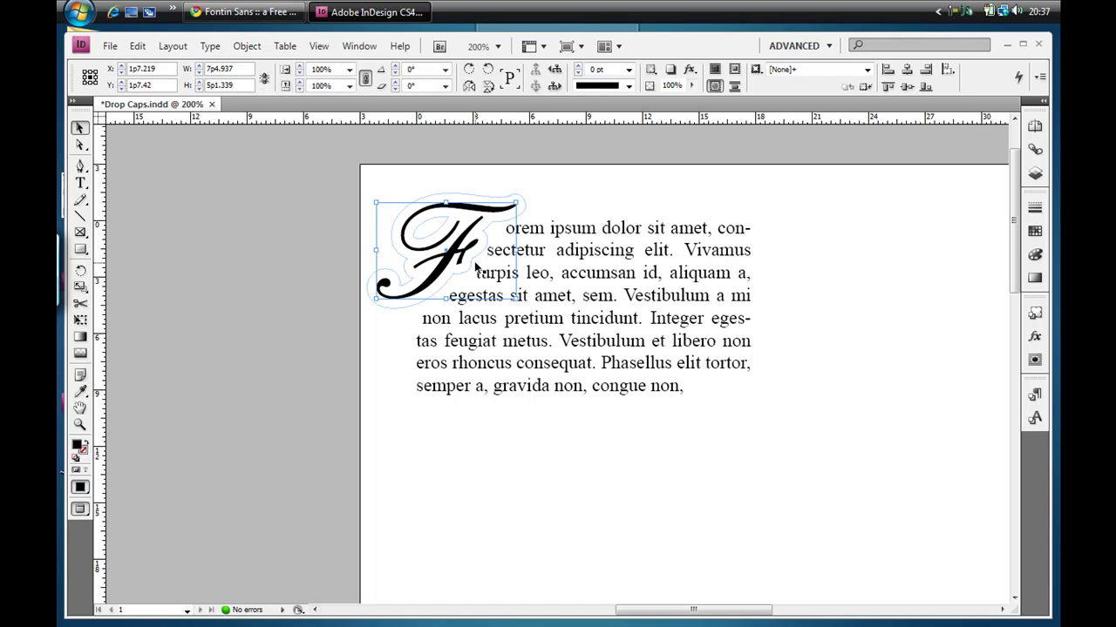
{"action": "key", "text": "Up"}
{"action": "key", "text": "Up"}
{"action": "key", "text": "Up"}
{"action": "key", "text": "Up"}
{"action": "key", "text": "Up"}
{"action": "key", "text": "Up"}
{"action": "key", "text": "Up"}
{"action": "key", "text": "Up"}
{"action": "key", "text": "Right"}
{"action": "key", "text": "Right"}
{"action": "key", "text": "Down"}
{"action": "key", "text": "Right"}
{"action": "key", "text": "Right"}
{"action": "key", "text": "Right"}
{"action": "key", "text": "Right"}
{"action": "key", "text": "Right"}
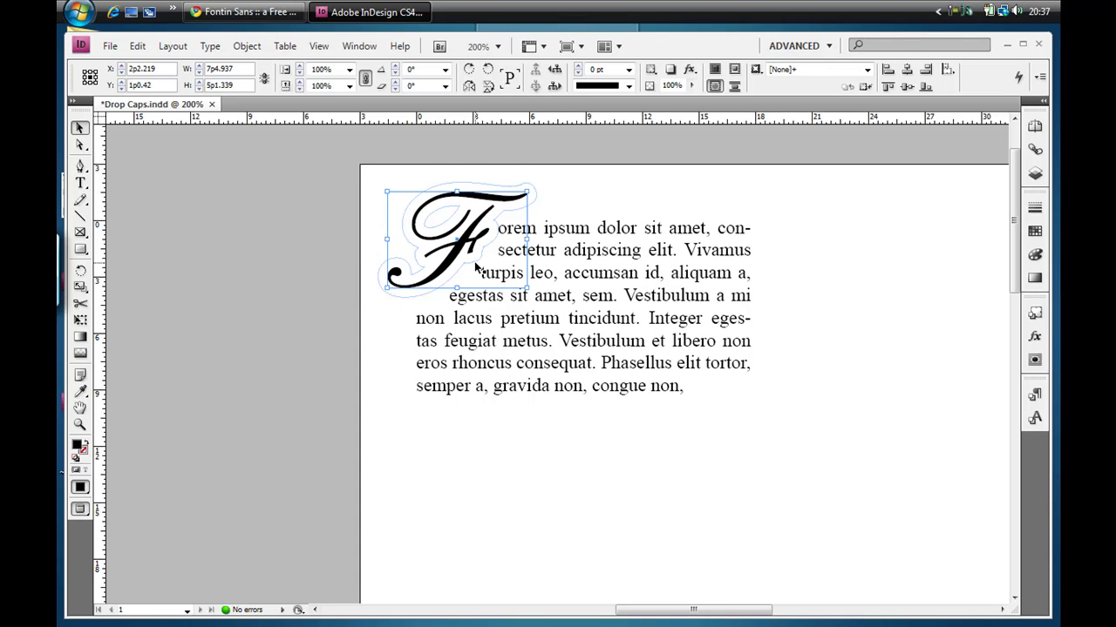
{"action": "left_click", "coordinate": [773, 440]}
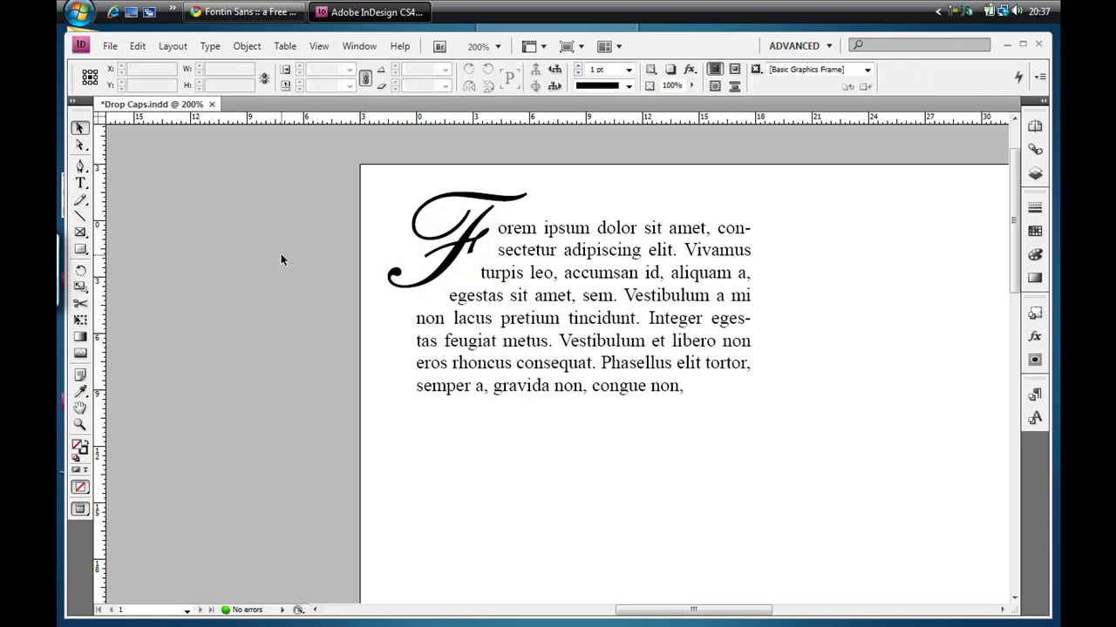
- Set the text wrap offset of the outlined F to 0p5
{"action": "left_click", "coordinate": [429, 322]}
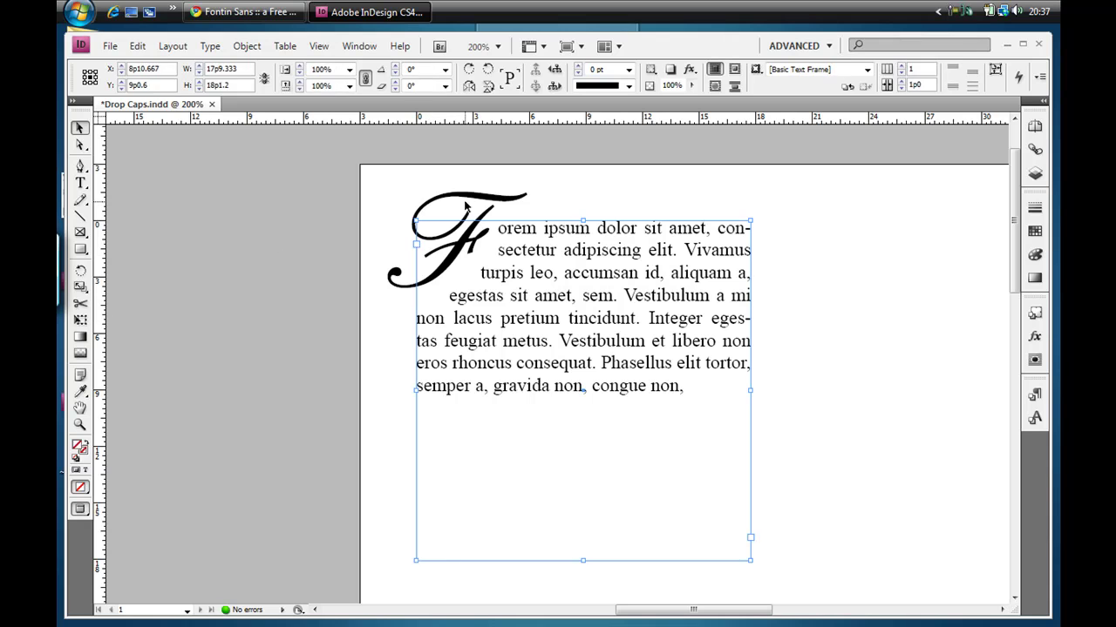
{"action": "left_click", "coordinate": [400, 280]}
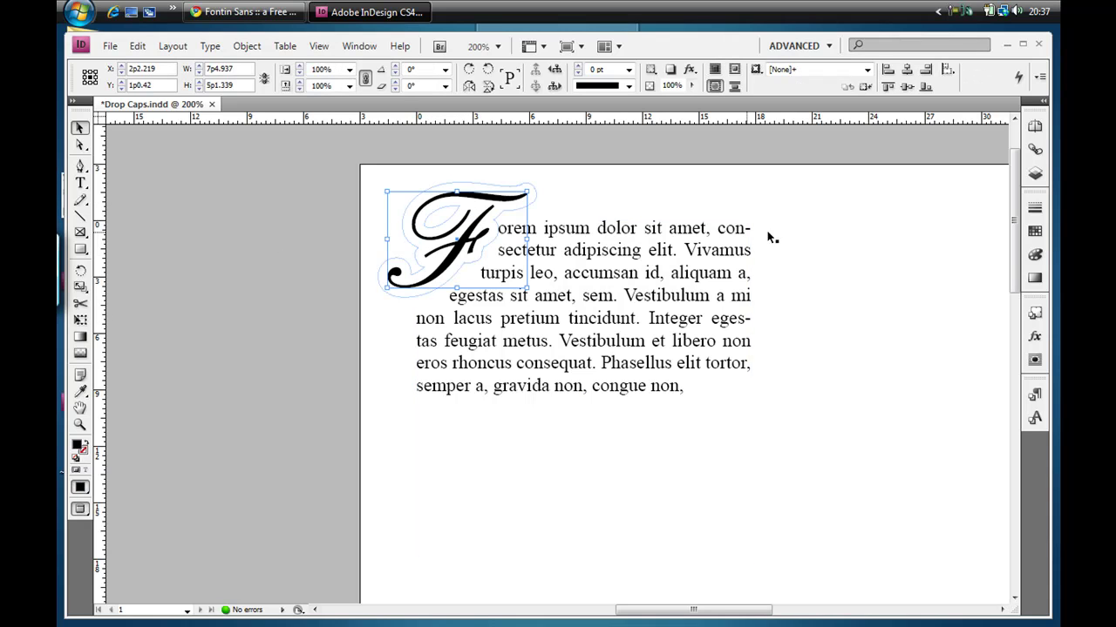
{"action": "left_click", "coordinate": [1034, 359]}
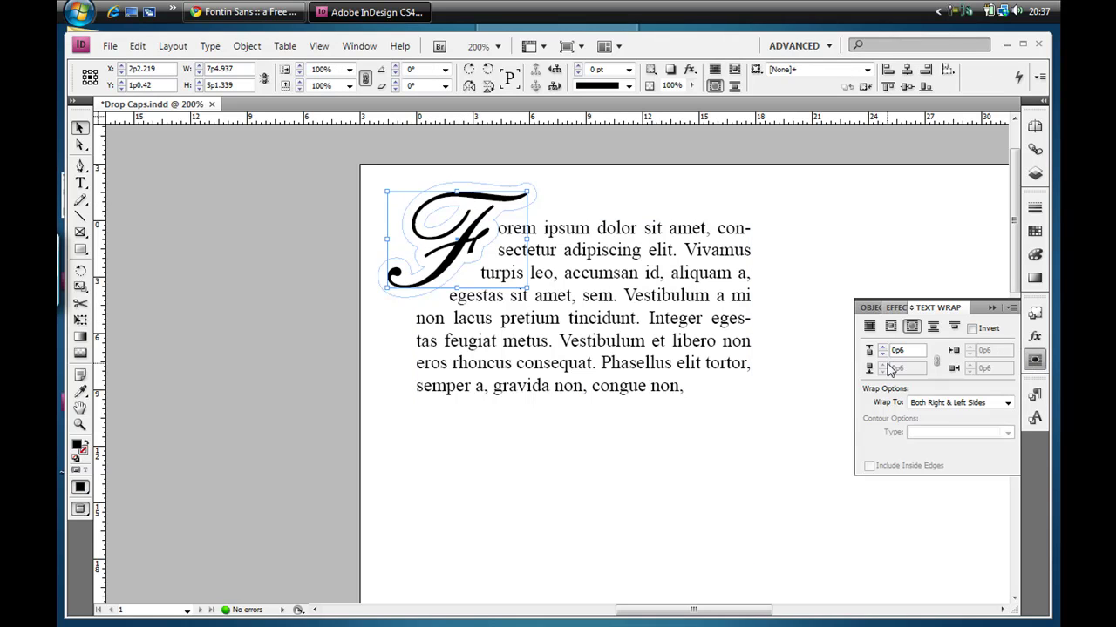
{"action": "left_click", "coordinate": [617, 432]}
{"action": "left_click", "coordinate": [497, 204]}
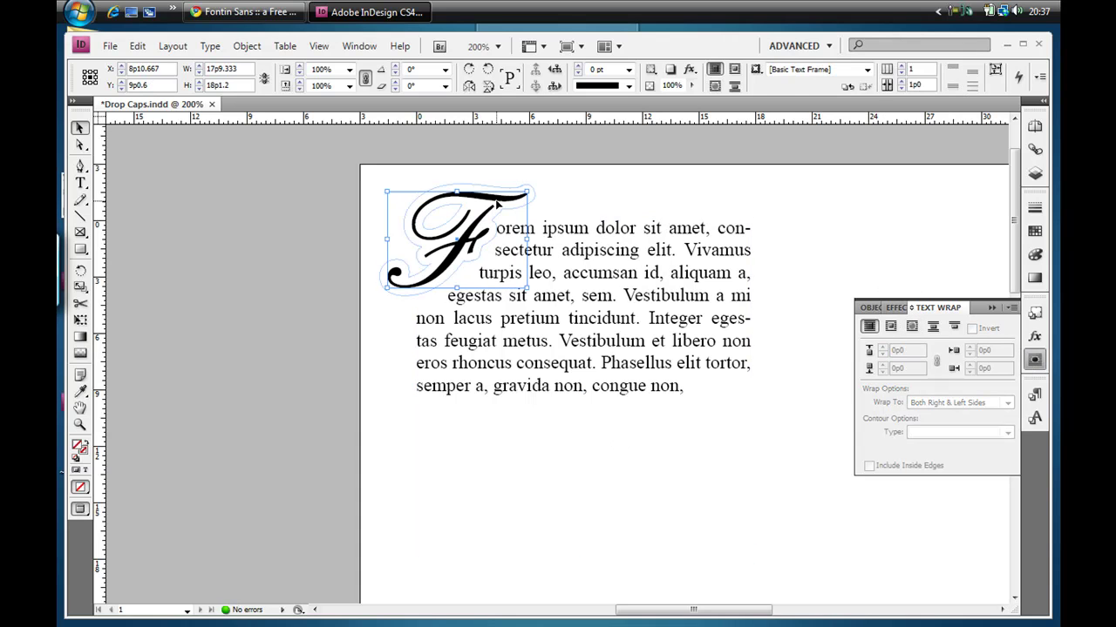
- Adjust the position of the outlined F against the paragraph to X 2p4.219 and Y 1p3.42
{"action": "key", "text": "Up"}
{"action": "key", "text": "Up"}
{"action": "key", "text": "Up"}
{"action": "key", "text": "Up"}
{"action": "key", "text": "Up"}
{"action": "key", "text": "Up"}
{"action": "key", "text": "Up"}
{"action": "key", "text": "Right"}
{"action": "key", "text": "Right"}
{"action": "key", "text": "Right"}
{"action": "key", "text": "Down"}
{"action": "key", "text": "Down"}
{"action": "key", "text": "Down"}
{"action": "key", "text": "Down"}
{"action": "key", "text": "Down"}
{"action": "key", "text": "Down"}
{"action": "key", "text": "Down"}
{"action": "key", "text": "Down"}
{"action": "key", "text": "Down"}
{"action": "key", "text": "Down"}
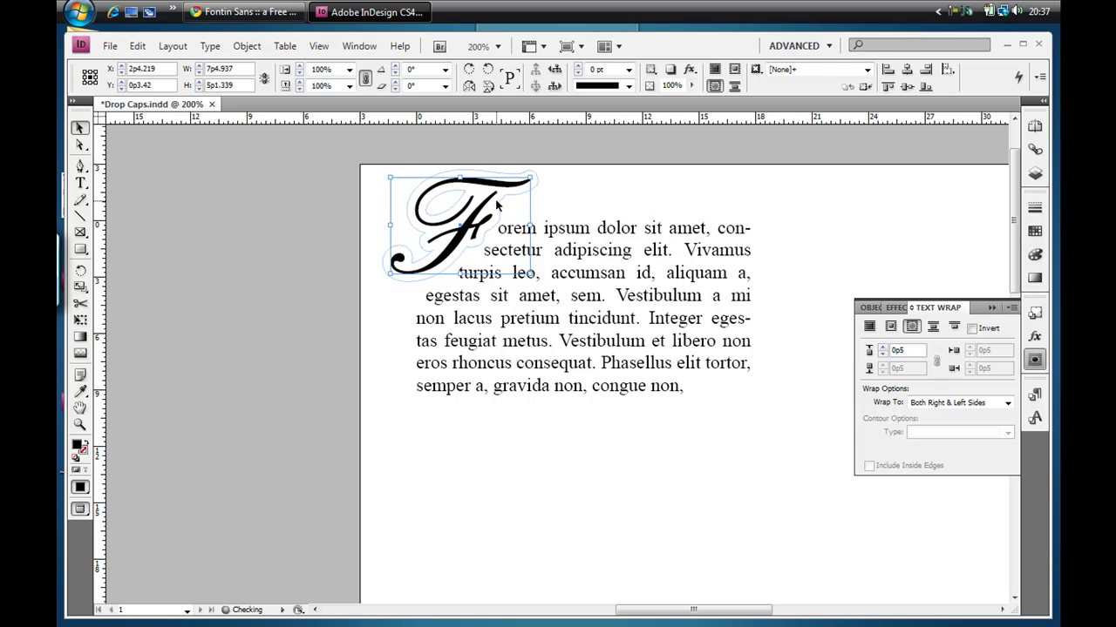
{"action": "key", "text": "Left"}
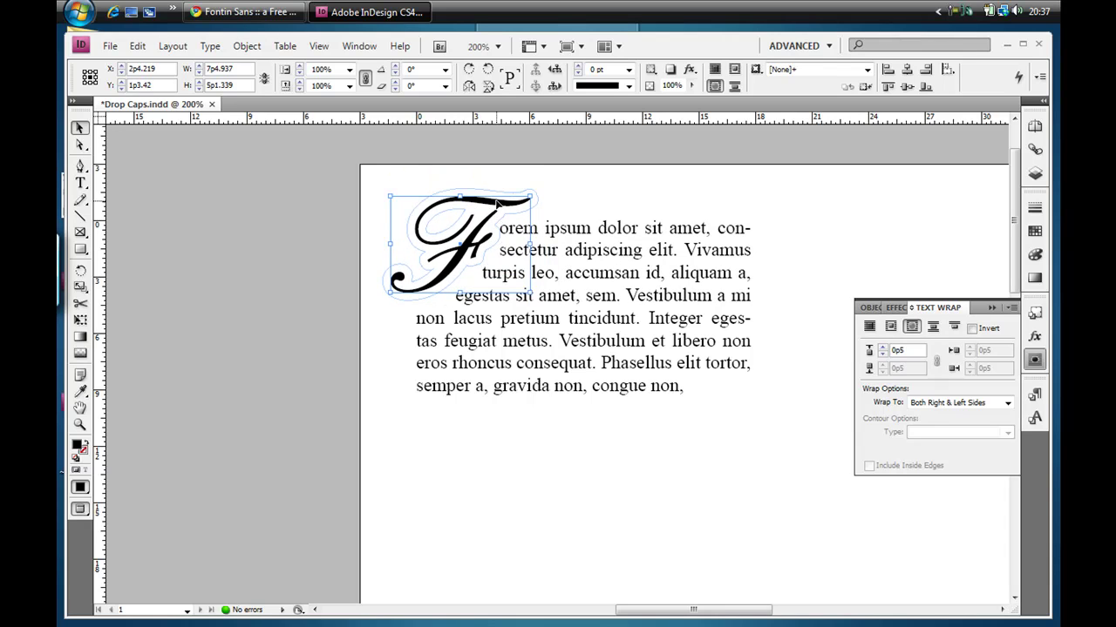
- Move the paragraph's text frame down away from the F, and return it to Y 9p0.6
{"action": "left_click", "coordinate": [523, 477]}
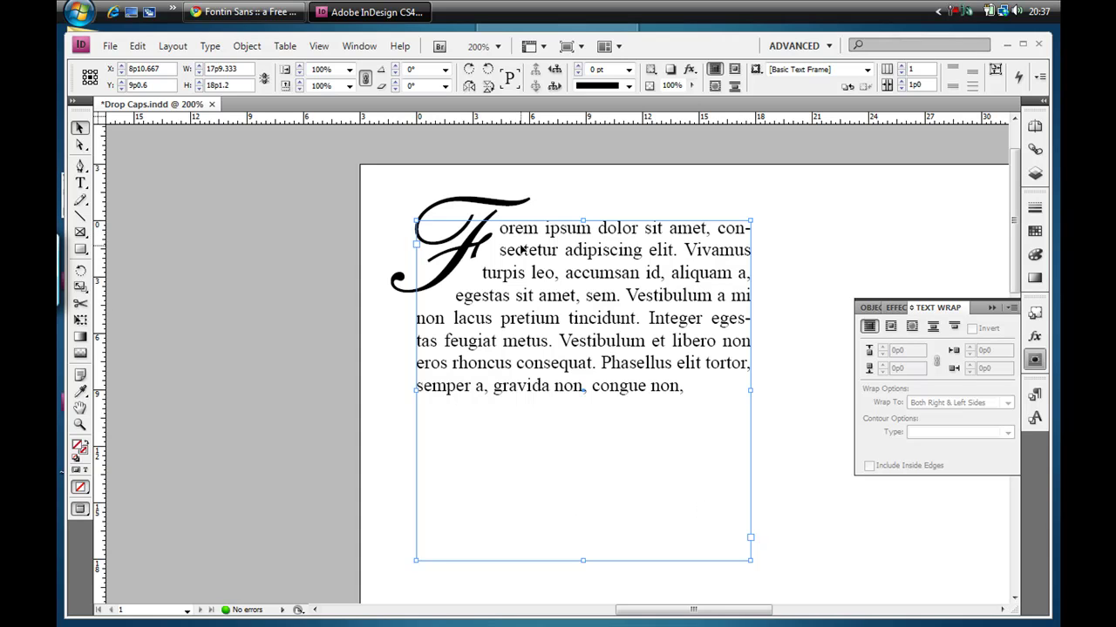
{"action": "left_click", "coordinate": [511, 210]}
{"action": "left_click_drag", "start_coordinate": [615, 229], "coordinate": [615, 339]}
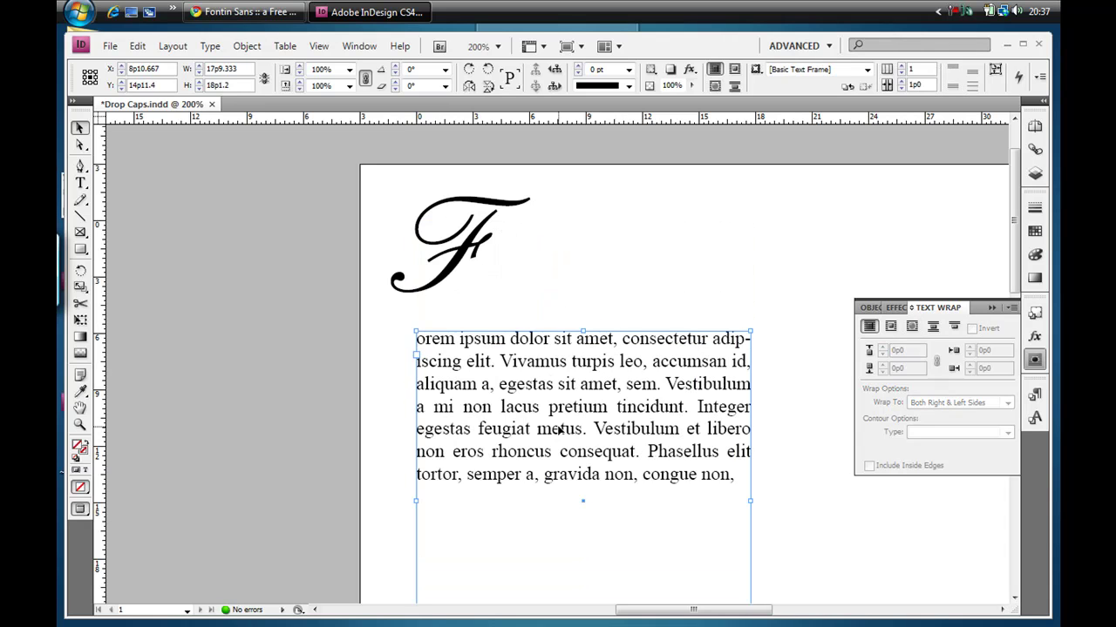
{"action": "left_click_drag", "start_coordinate": [590, 361], "coordinate": [605, 261]}
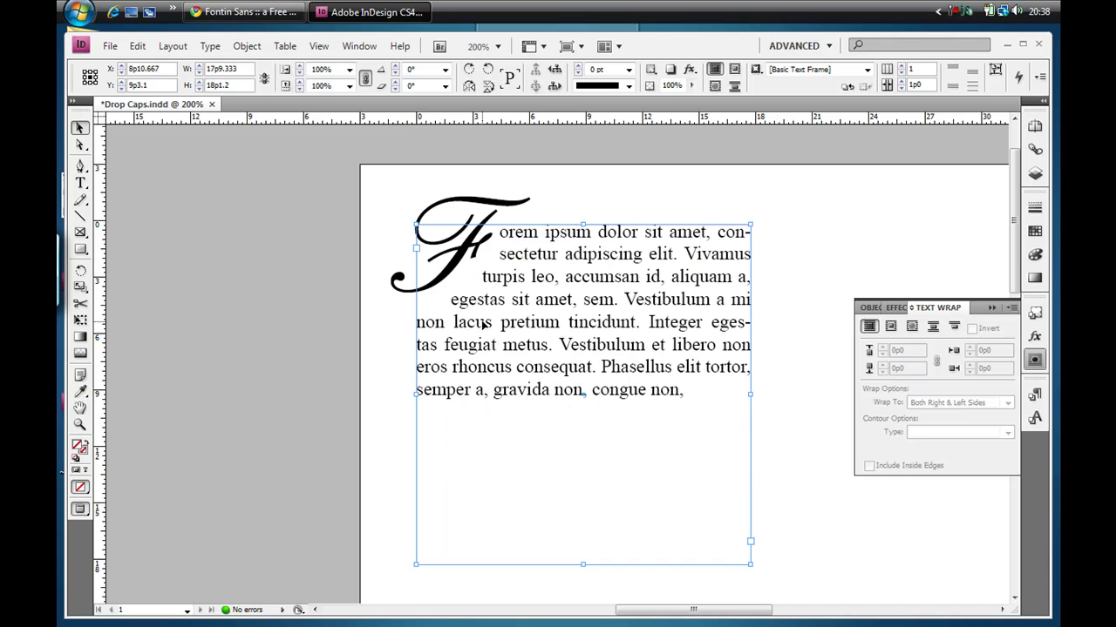
{"action": "left_click_drag", "start_coordinate": [481, 323], "coordinate": [470, 319]}
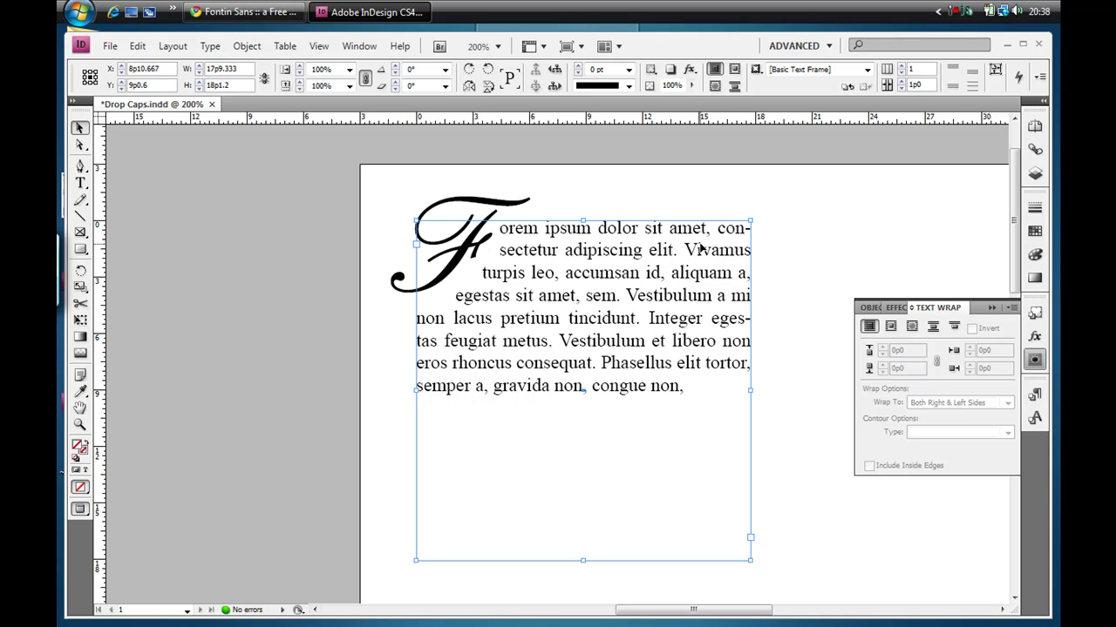
- Select the outlined F together with the paragraph's text frame and group them
{"action": "double_click", "coordinate": [501, 231]}
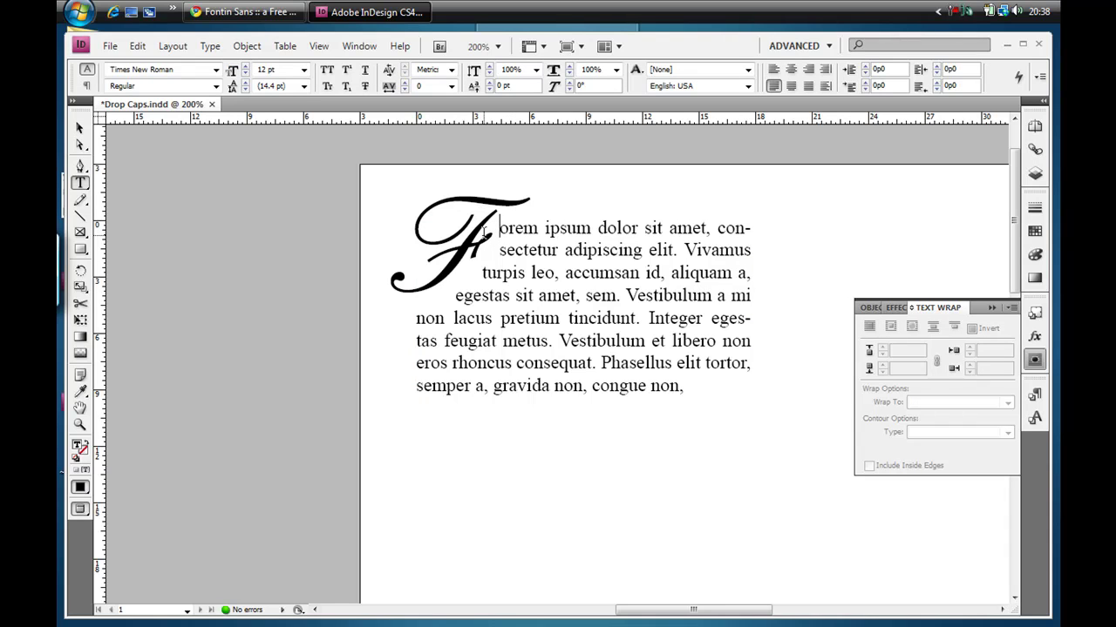
{"action": "left_click", "coordinate": [78, 135]}
{"action": "left_click_drag", "start_coordinate": [361, 179], "coordinate": [499, 270]}
{"action": "key", "text": "ctrl+g"}
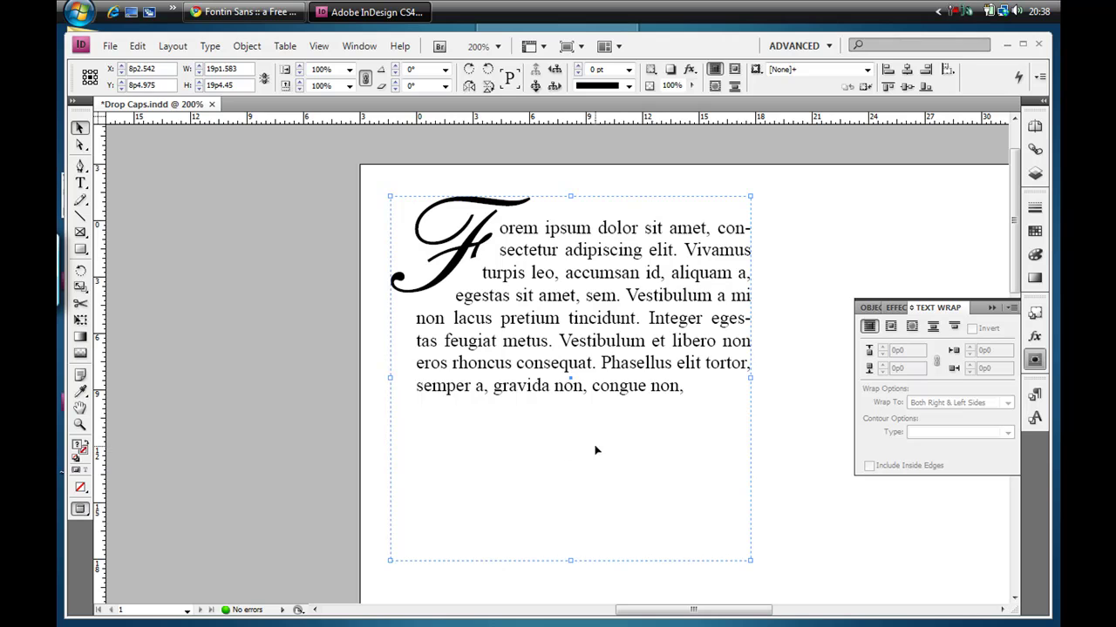
- Move the grouped F and paragraph down the page to Y 10p10.975
{"action": "key", "text": "shift+Down"}
{"action": "key", "text": "shift+Down"}
{"action": "key", "text": "shift+Down"}
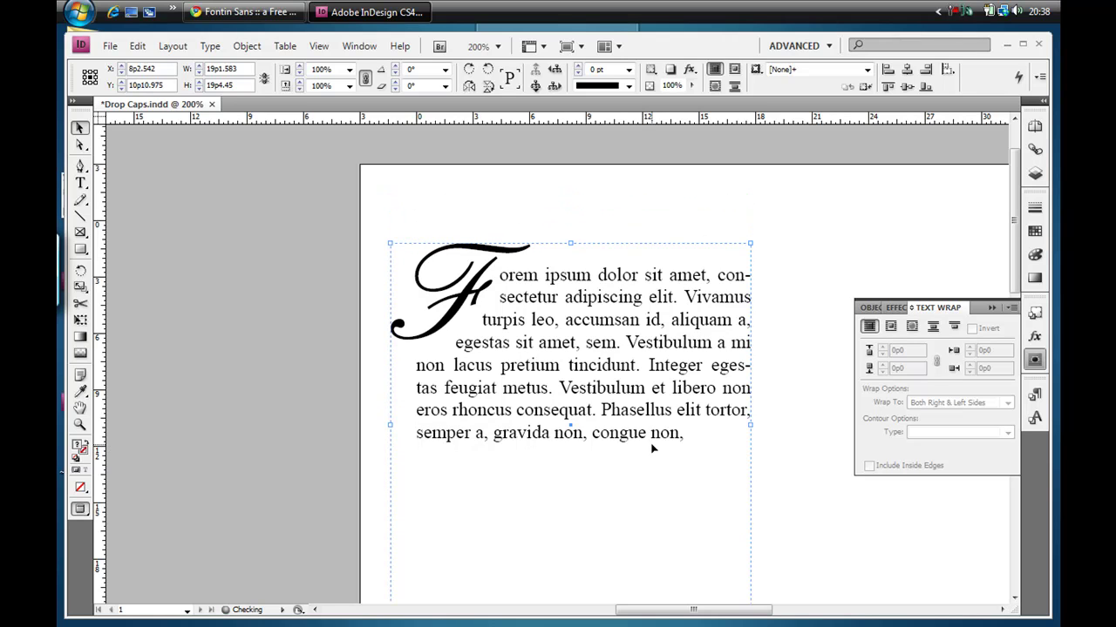
{"action": "key", "text": "shift+Up"}
{"action": "key", "text": "shift+Up"}
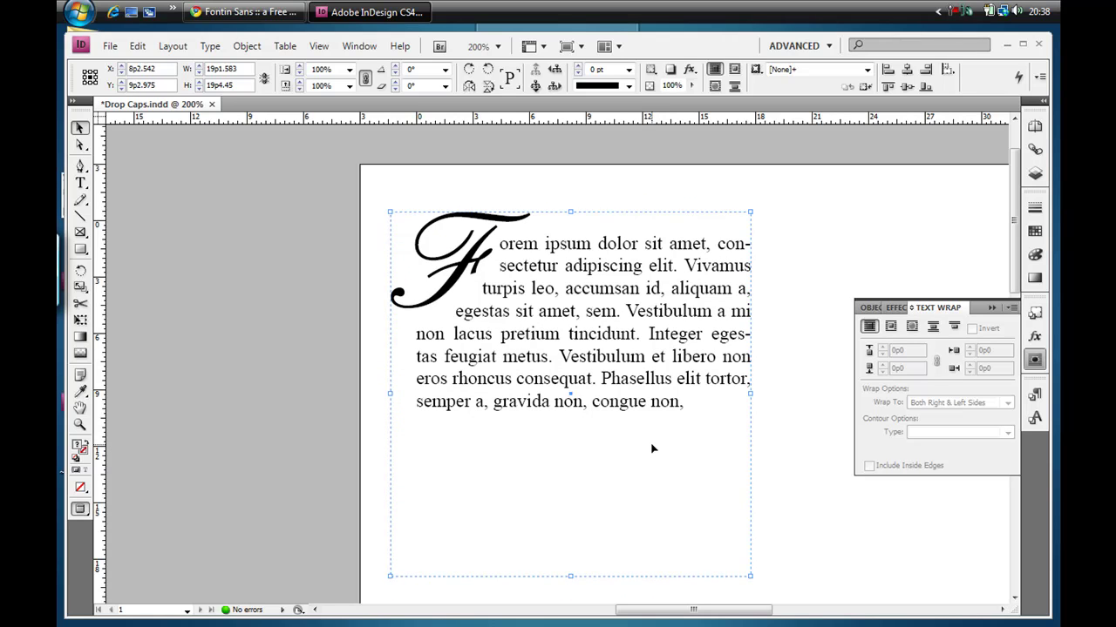
{"action": "key", "text": "shift+Down"}
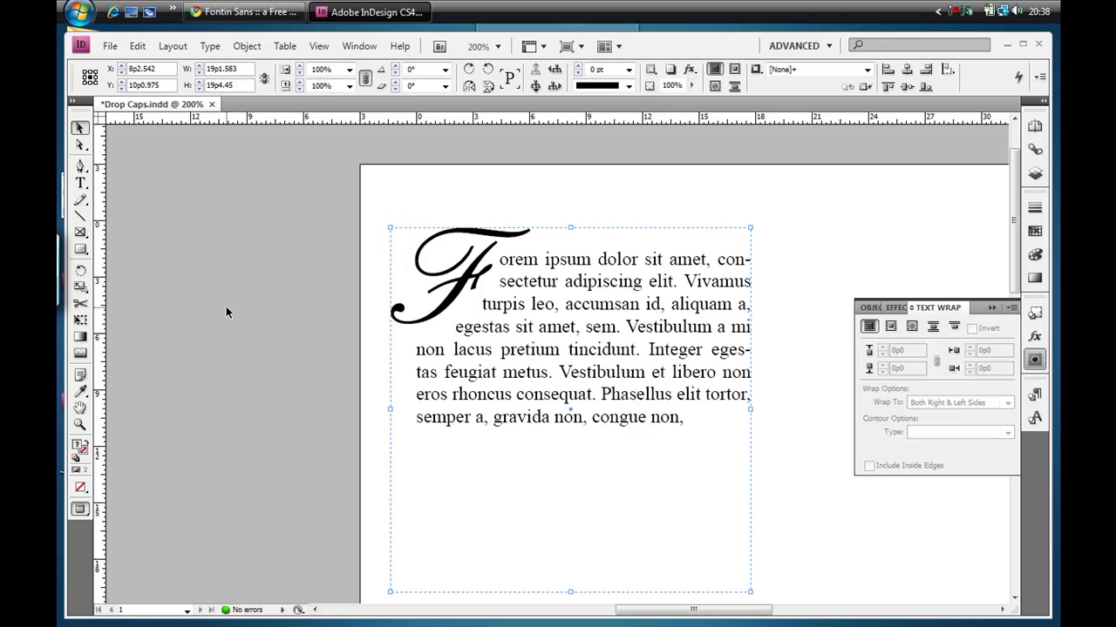
{"action": "left_click", "coordinate": [262, 295]}
{"action": "left_click", "coordinate": [405, 284]}
{"action": "key", "text": "shift+Down"}
{"action": "left_click", "coordinate": [405, 283]}
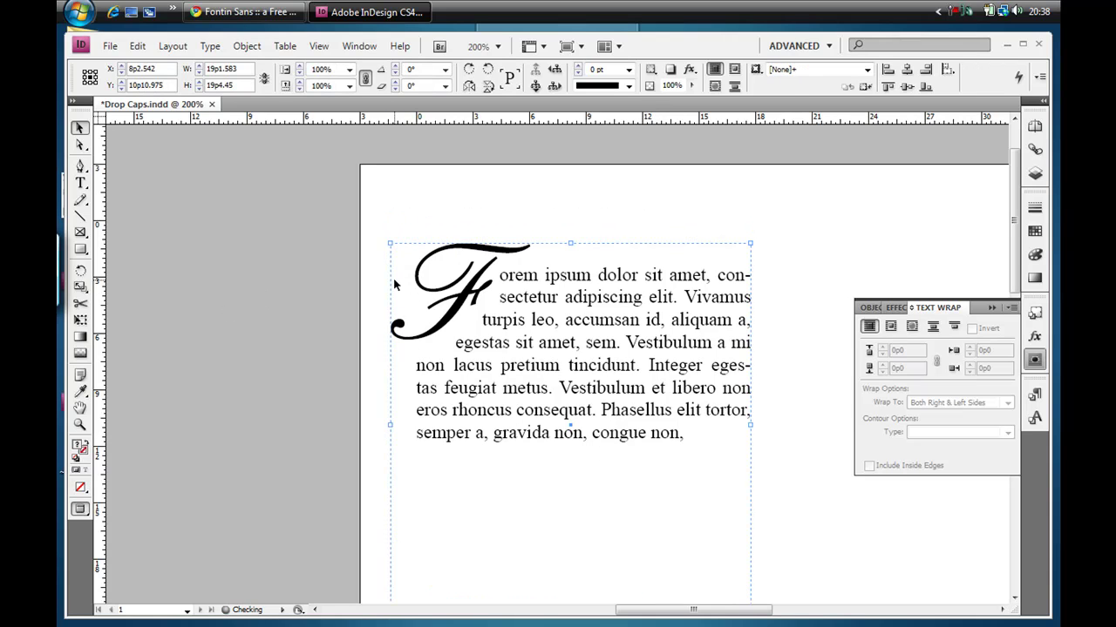